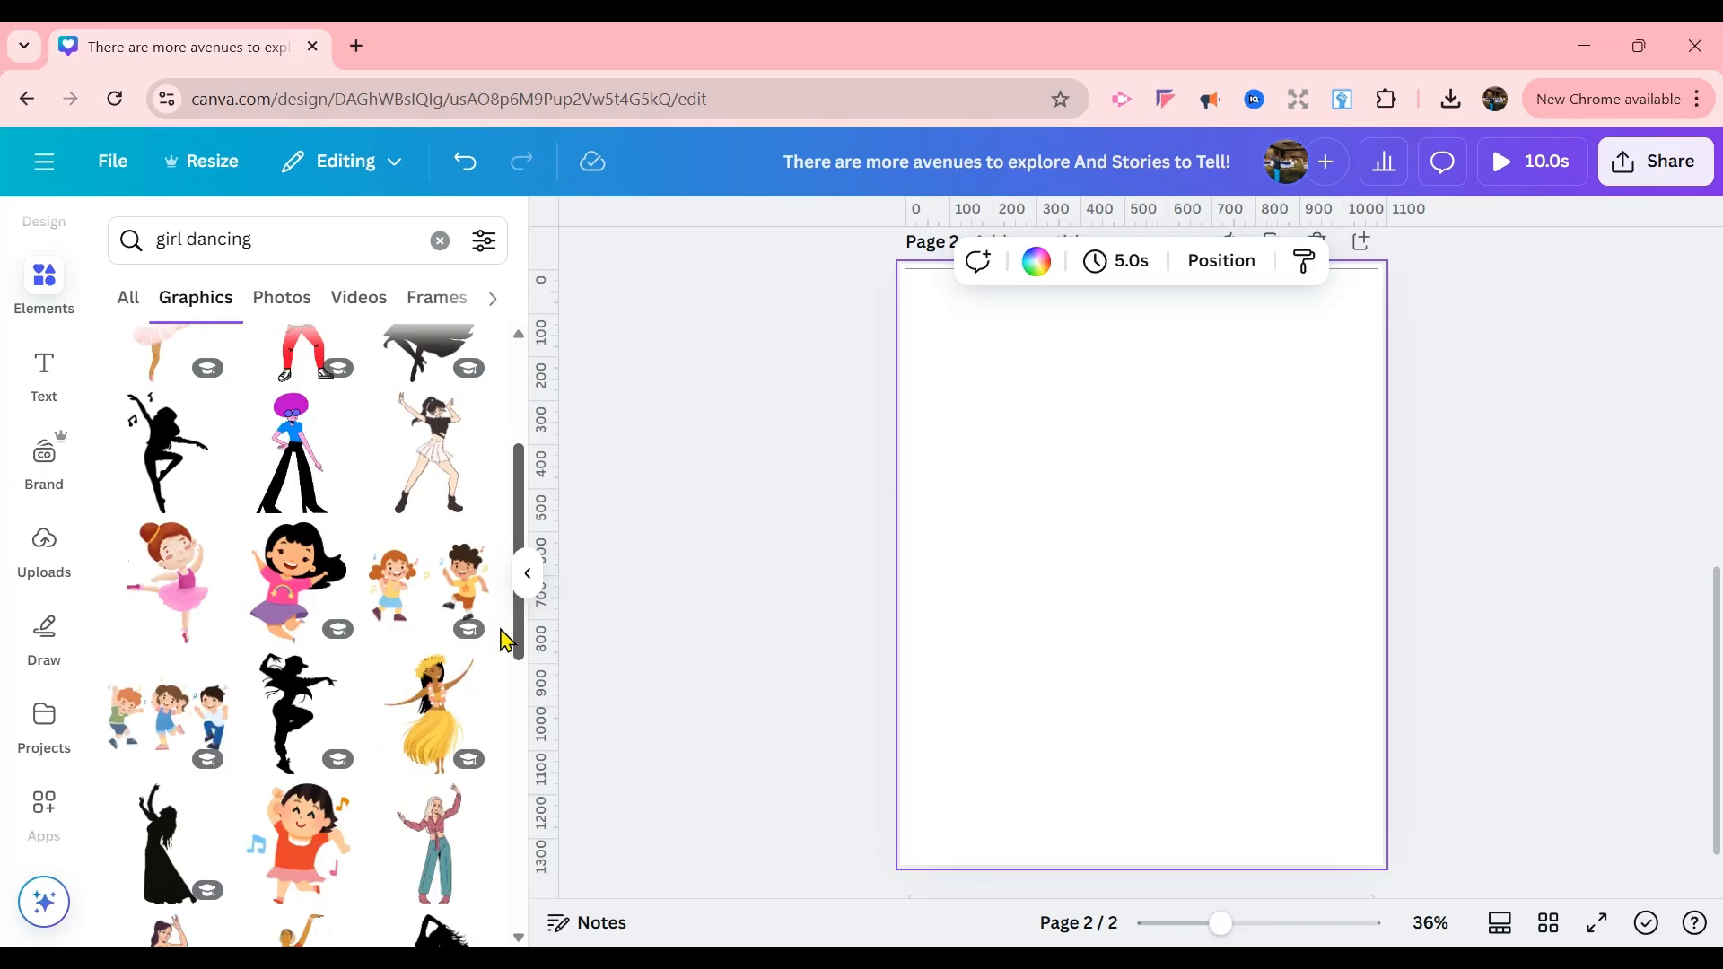
Step: Add the black silhouette of the dancing girl in a cap to the blank page and enlarge it slightly
click(307, 625)
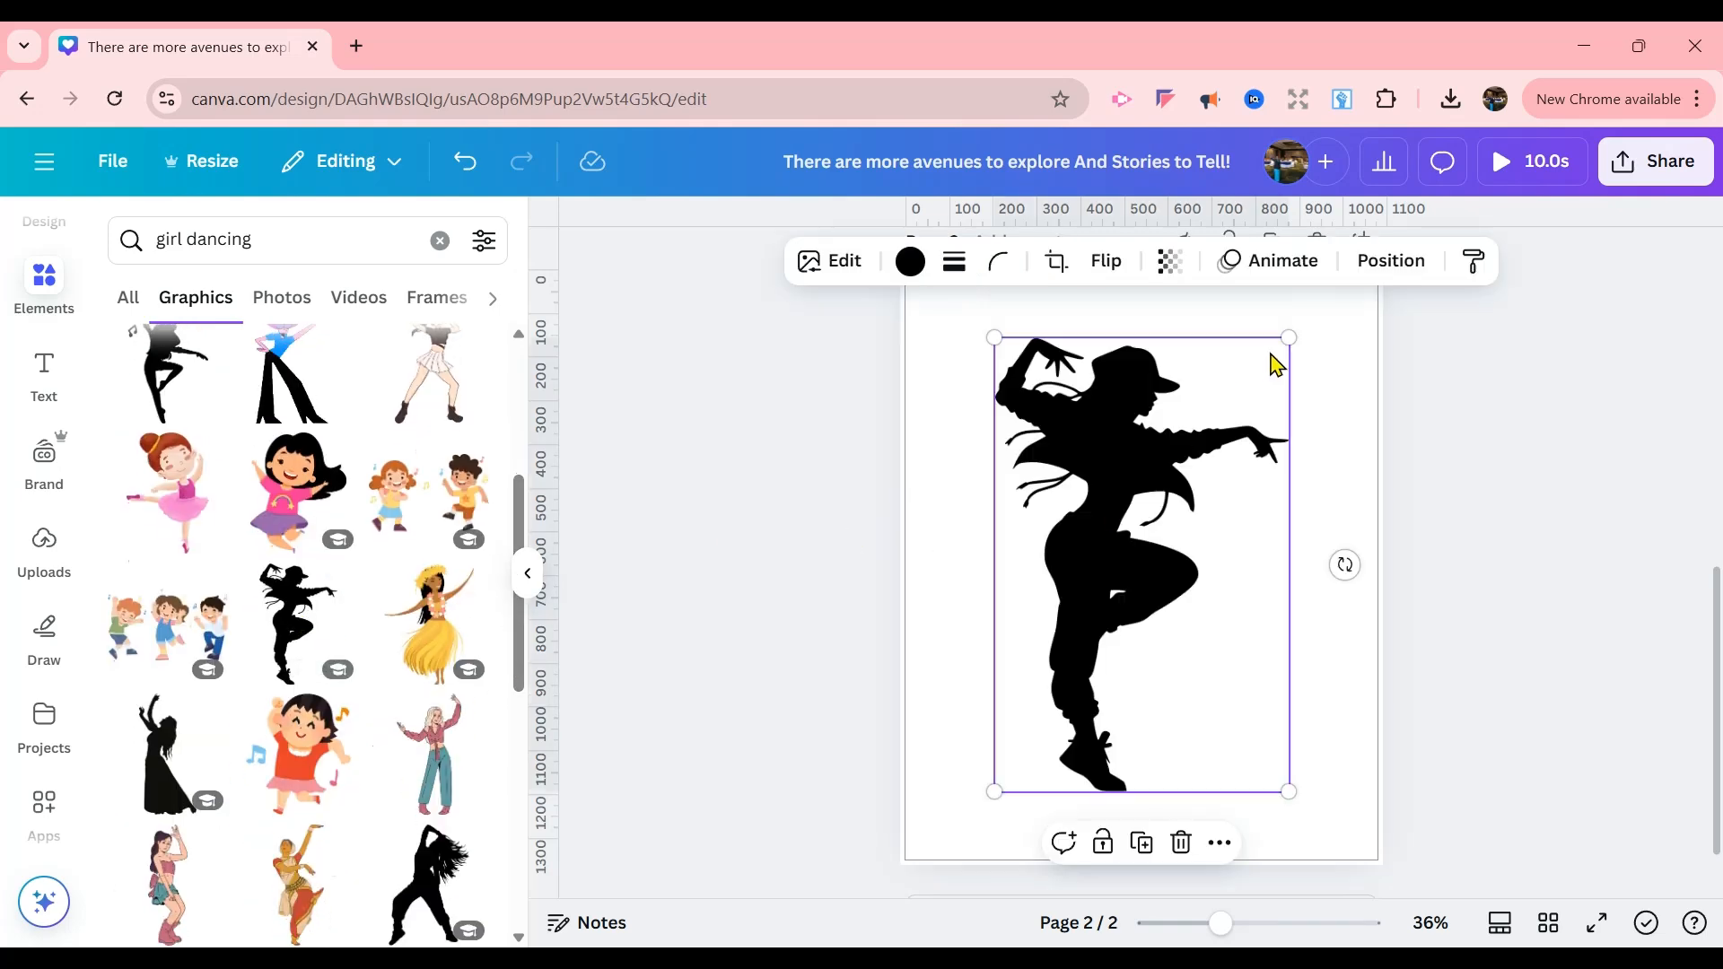
drag(1289, 338, 1310, 310)
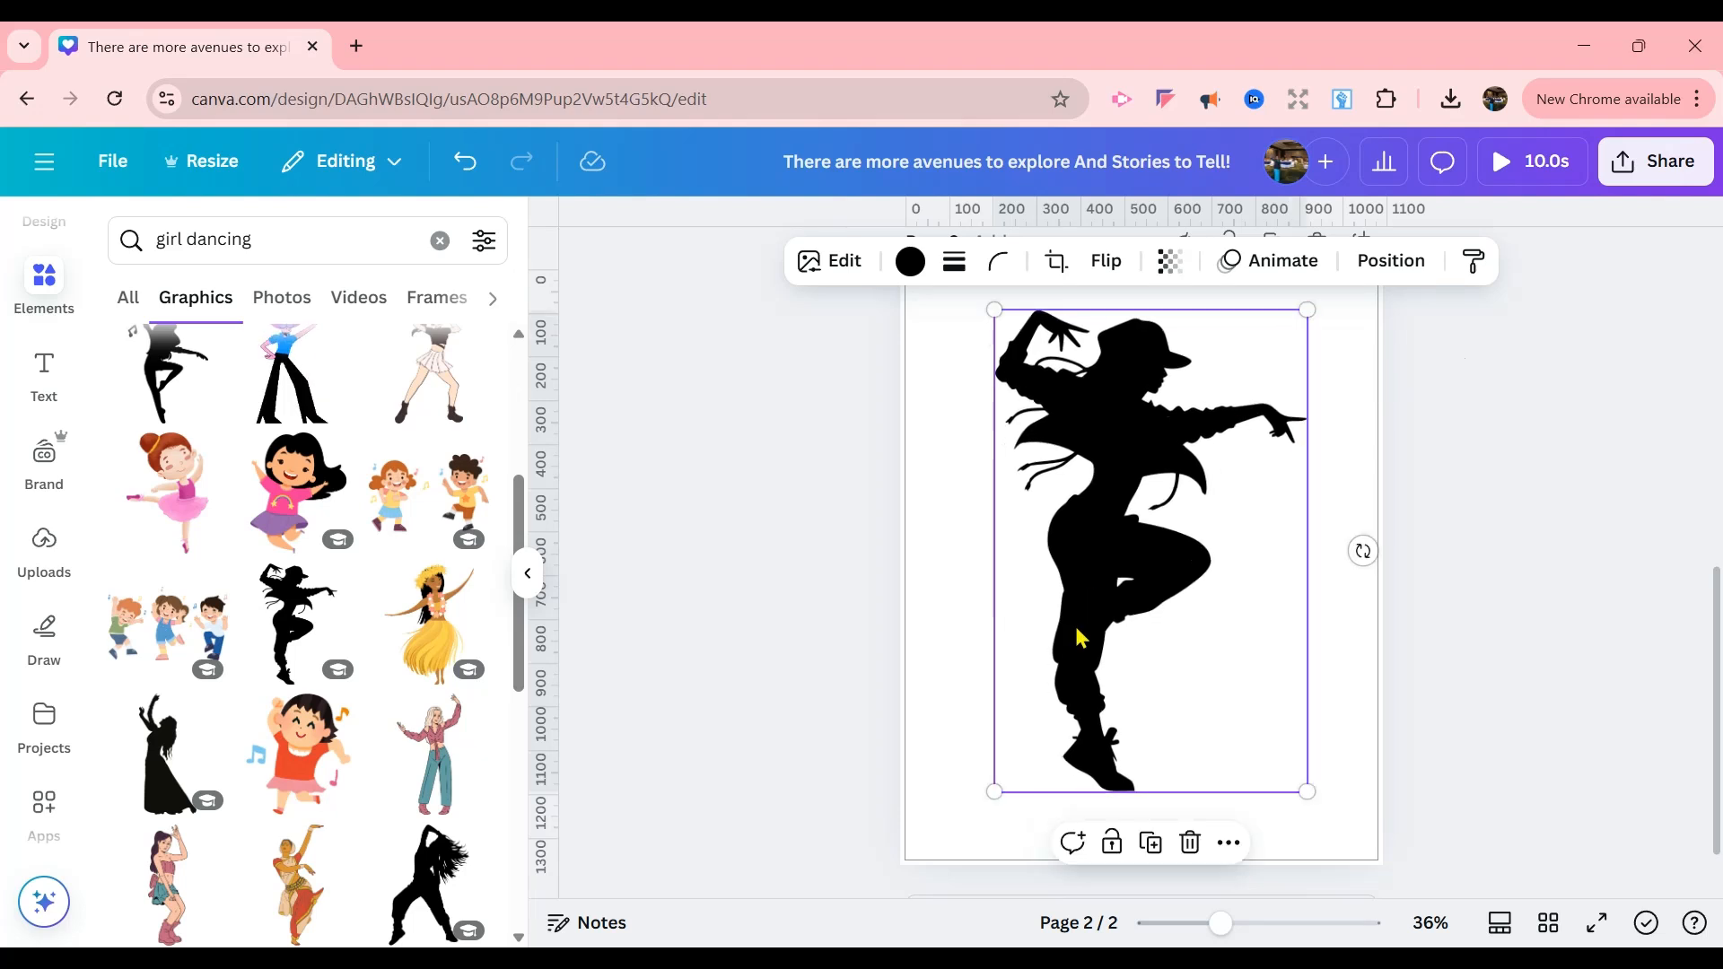
drag(994, 794, 988, 801)
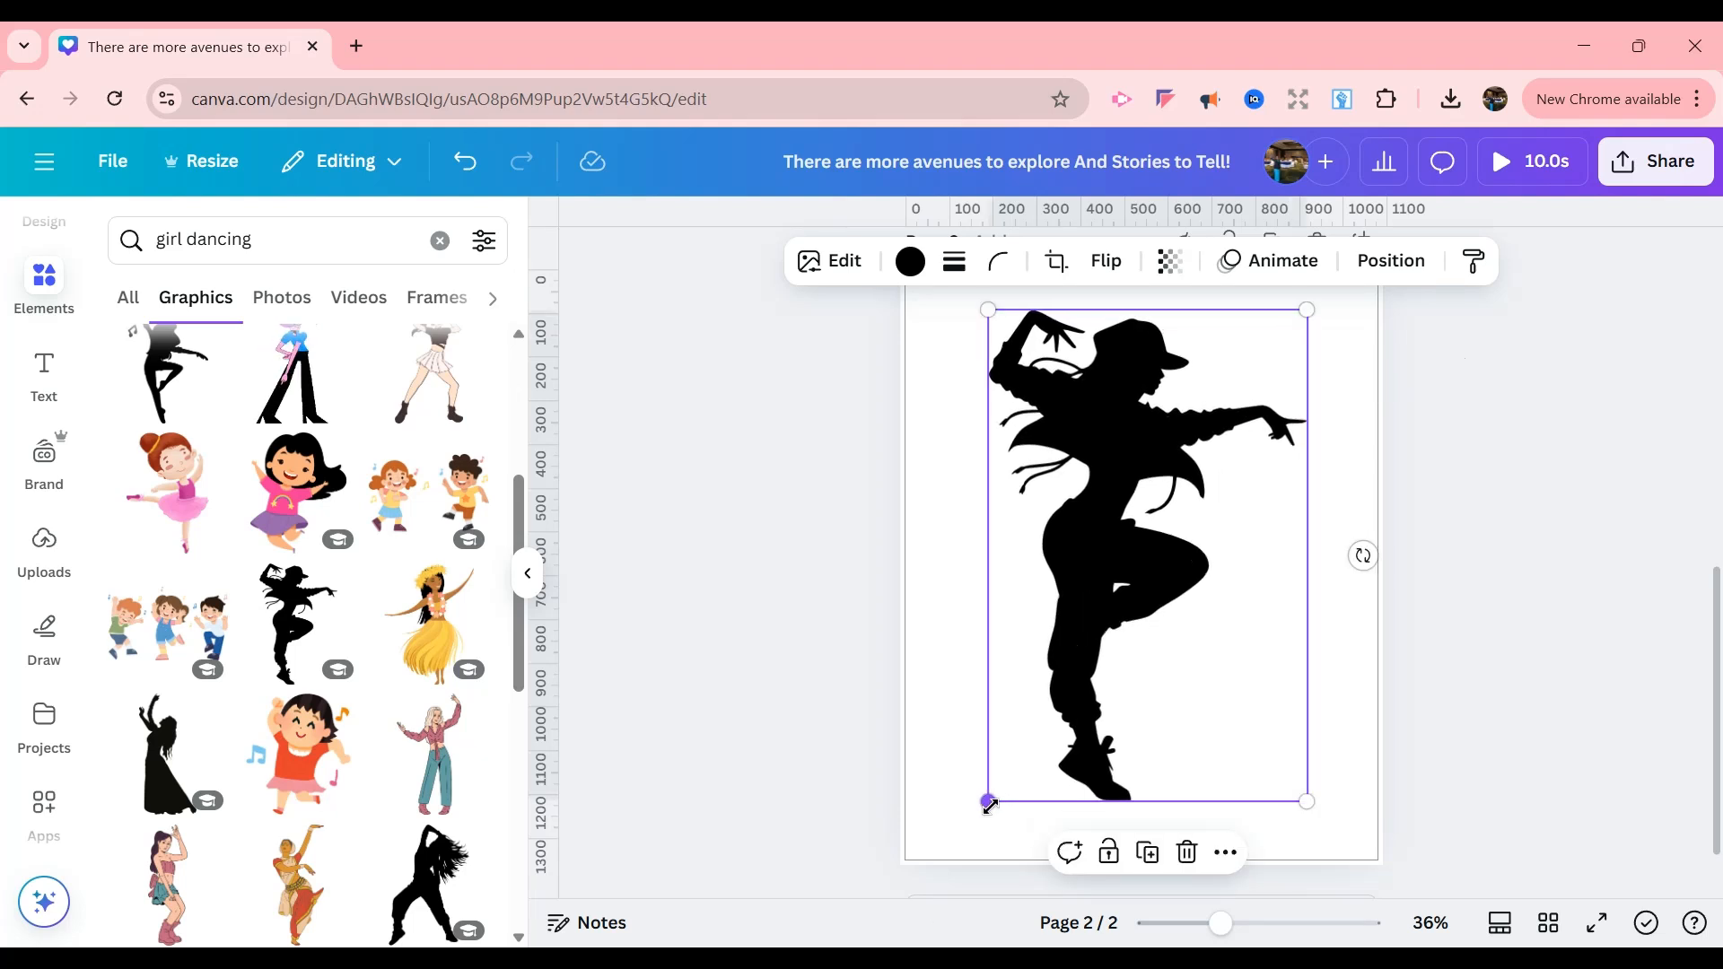
Step: Search the apps for "depth" and open the Depth Text app
click(45, 812)
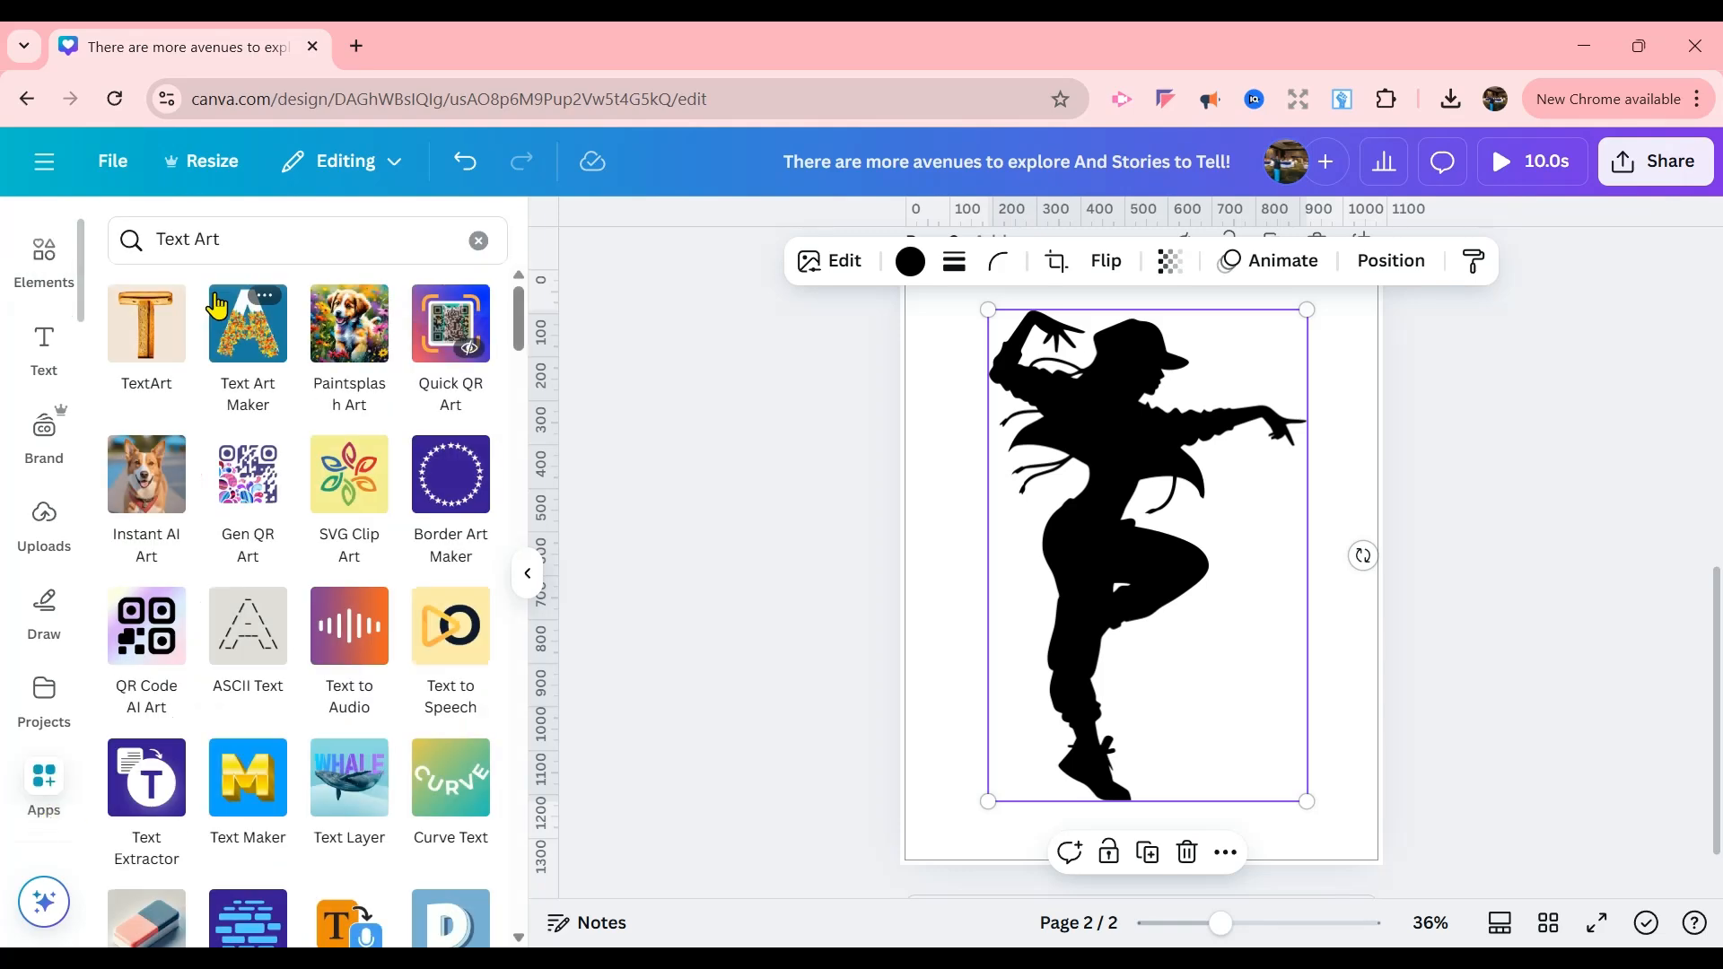
click(236, 238)
drag(236, 239, 114, 256)
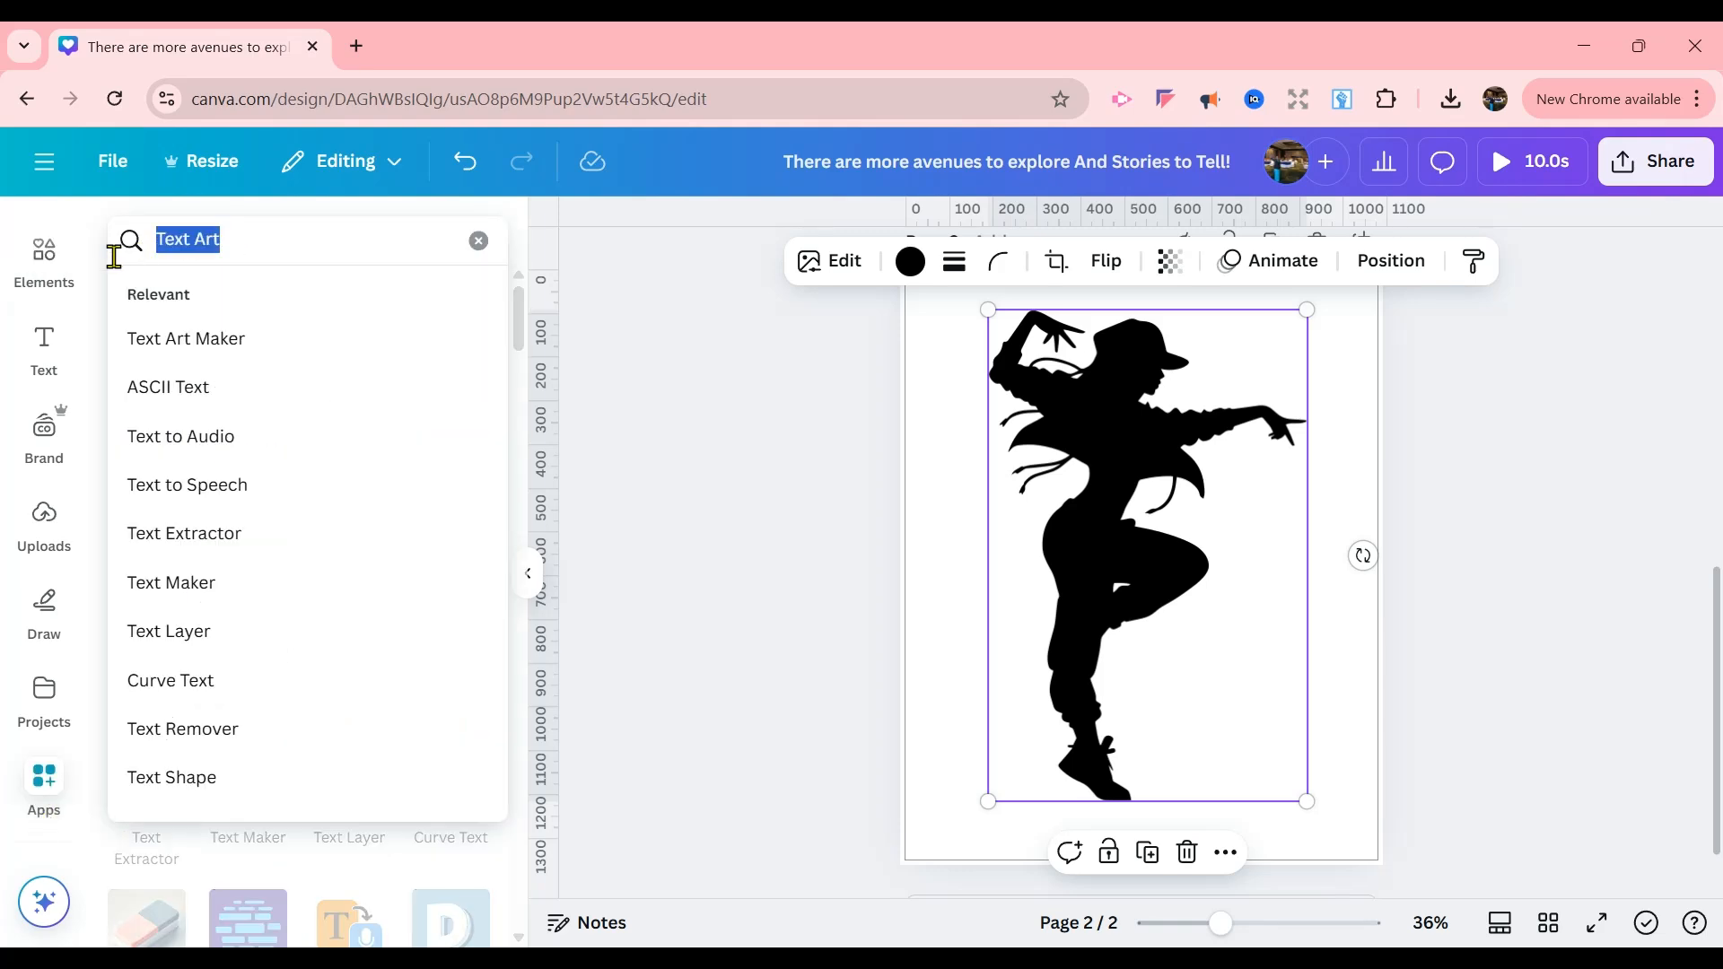
text(depth)
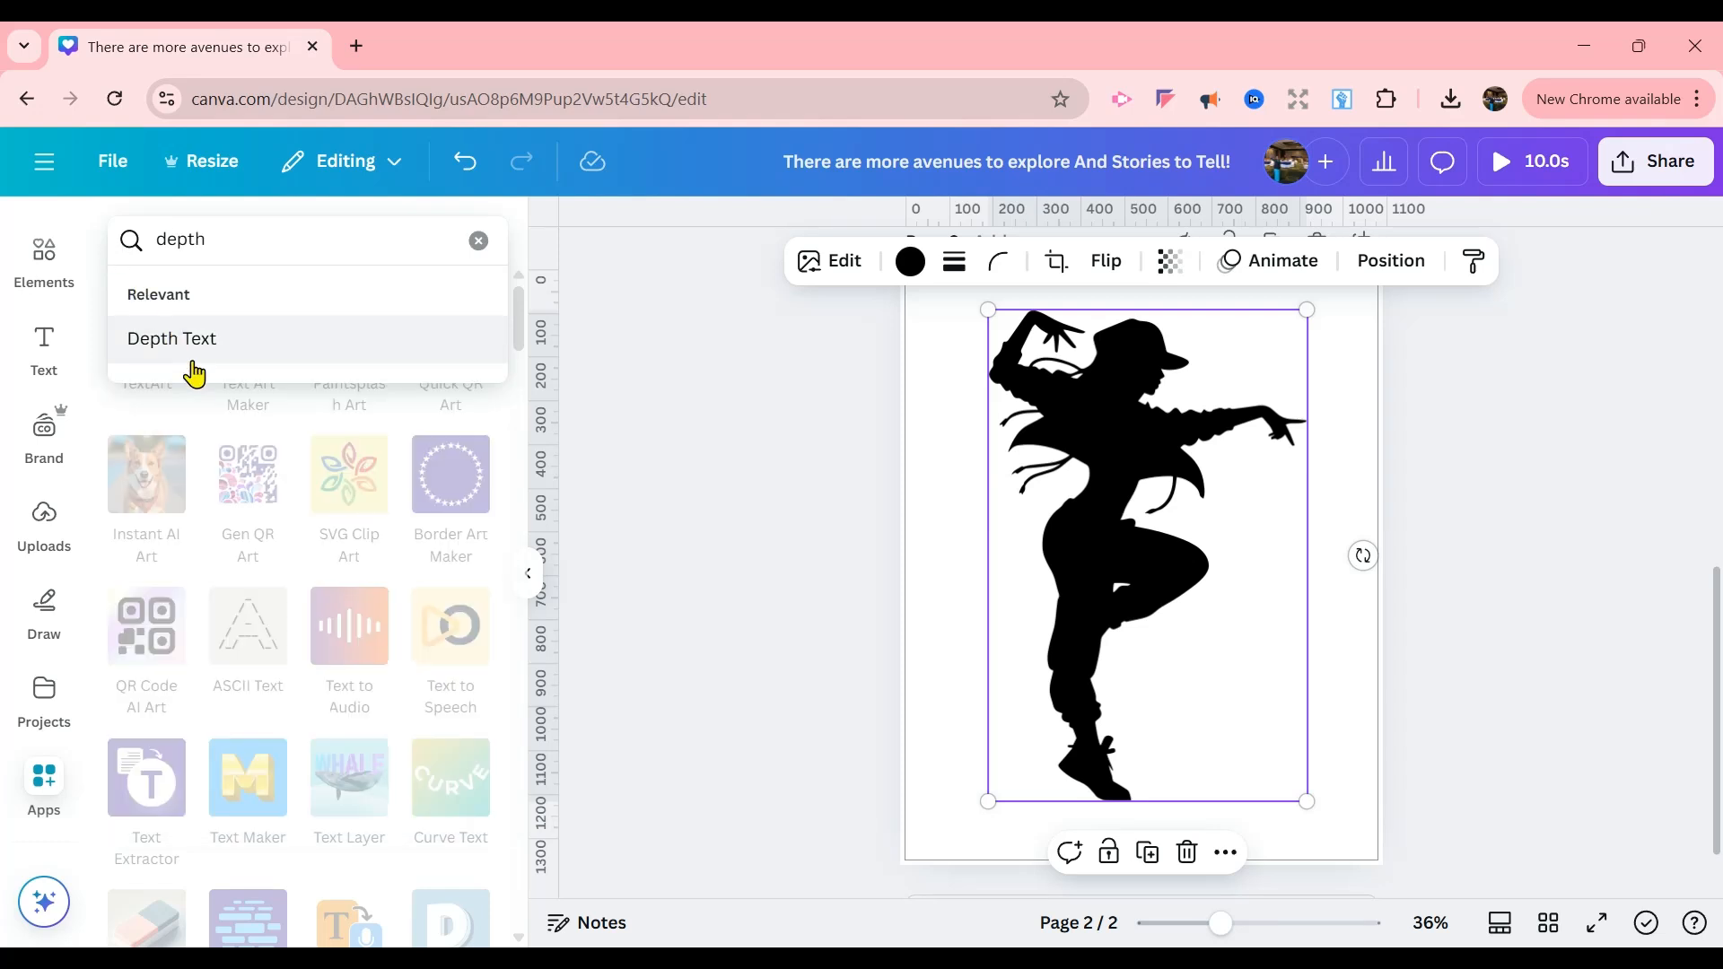
click(192, 362)
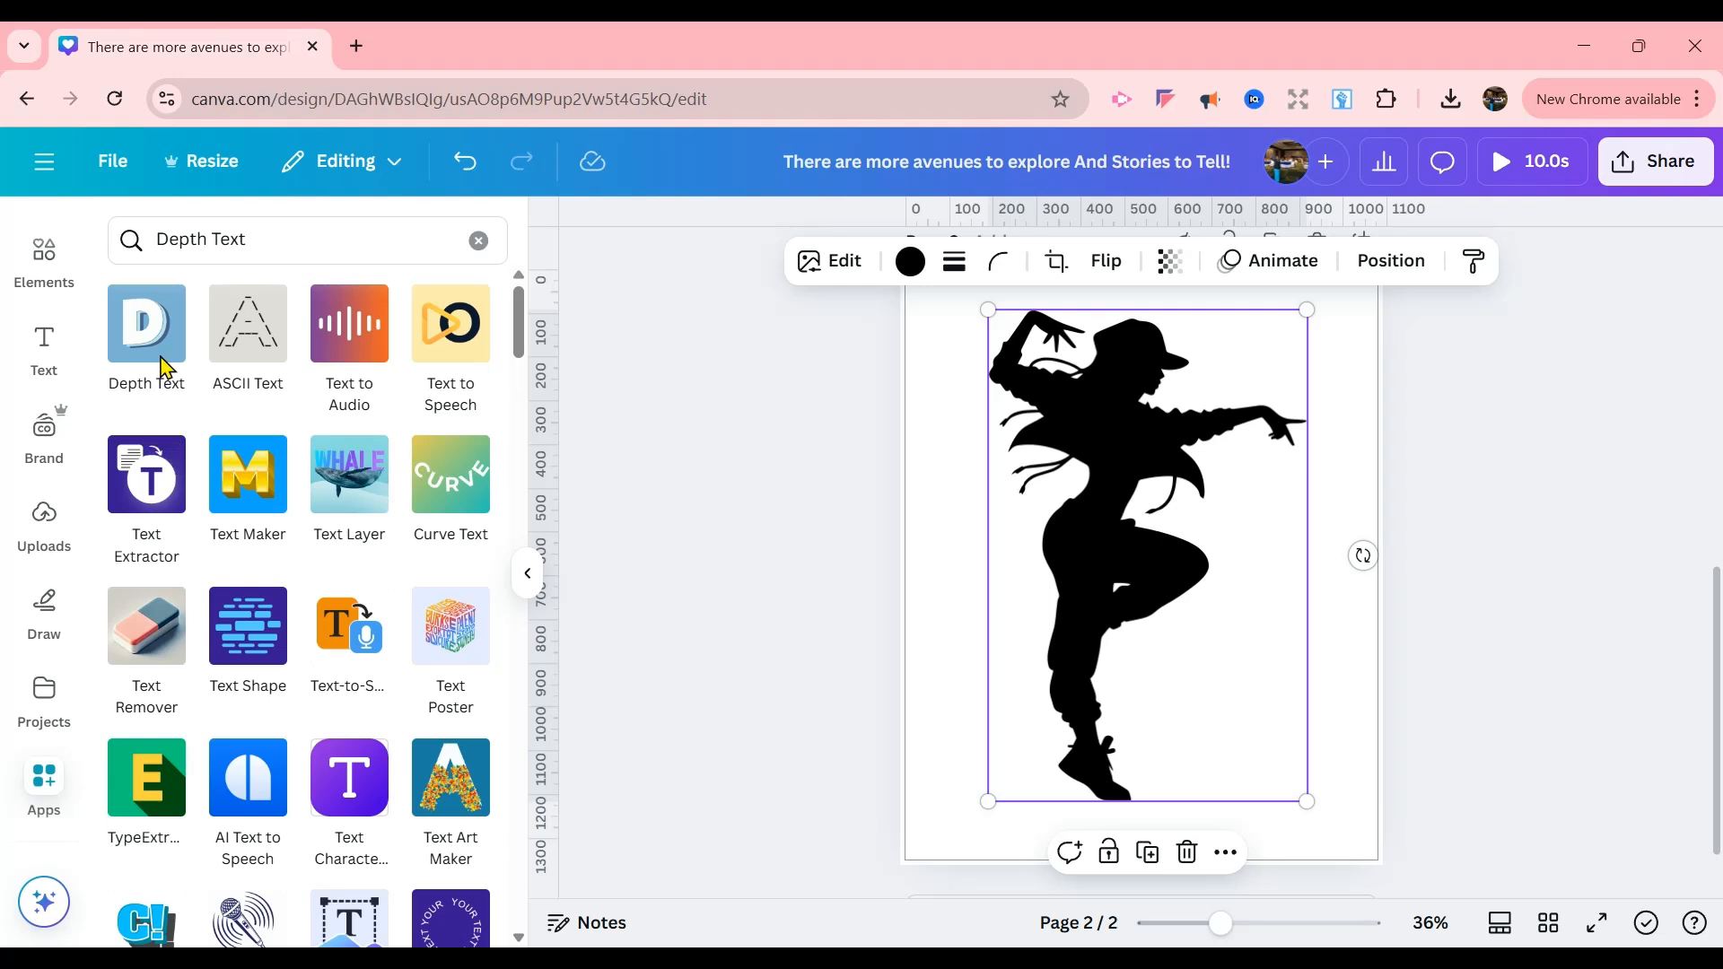
click(163, 351)
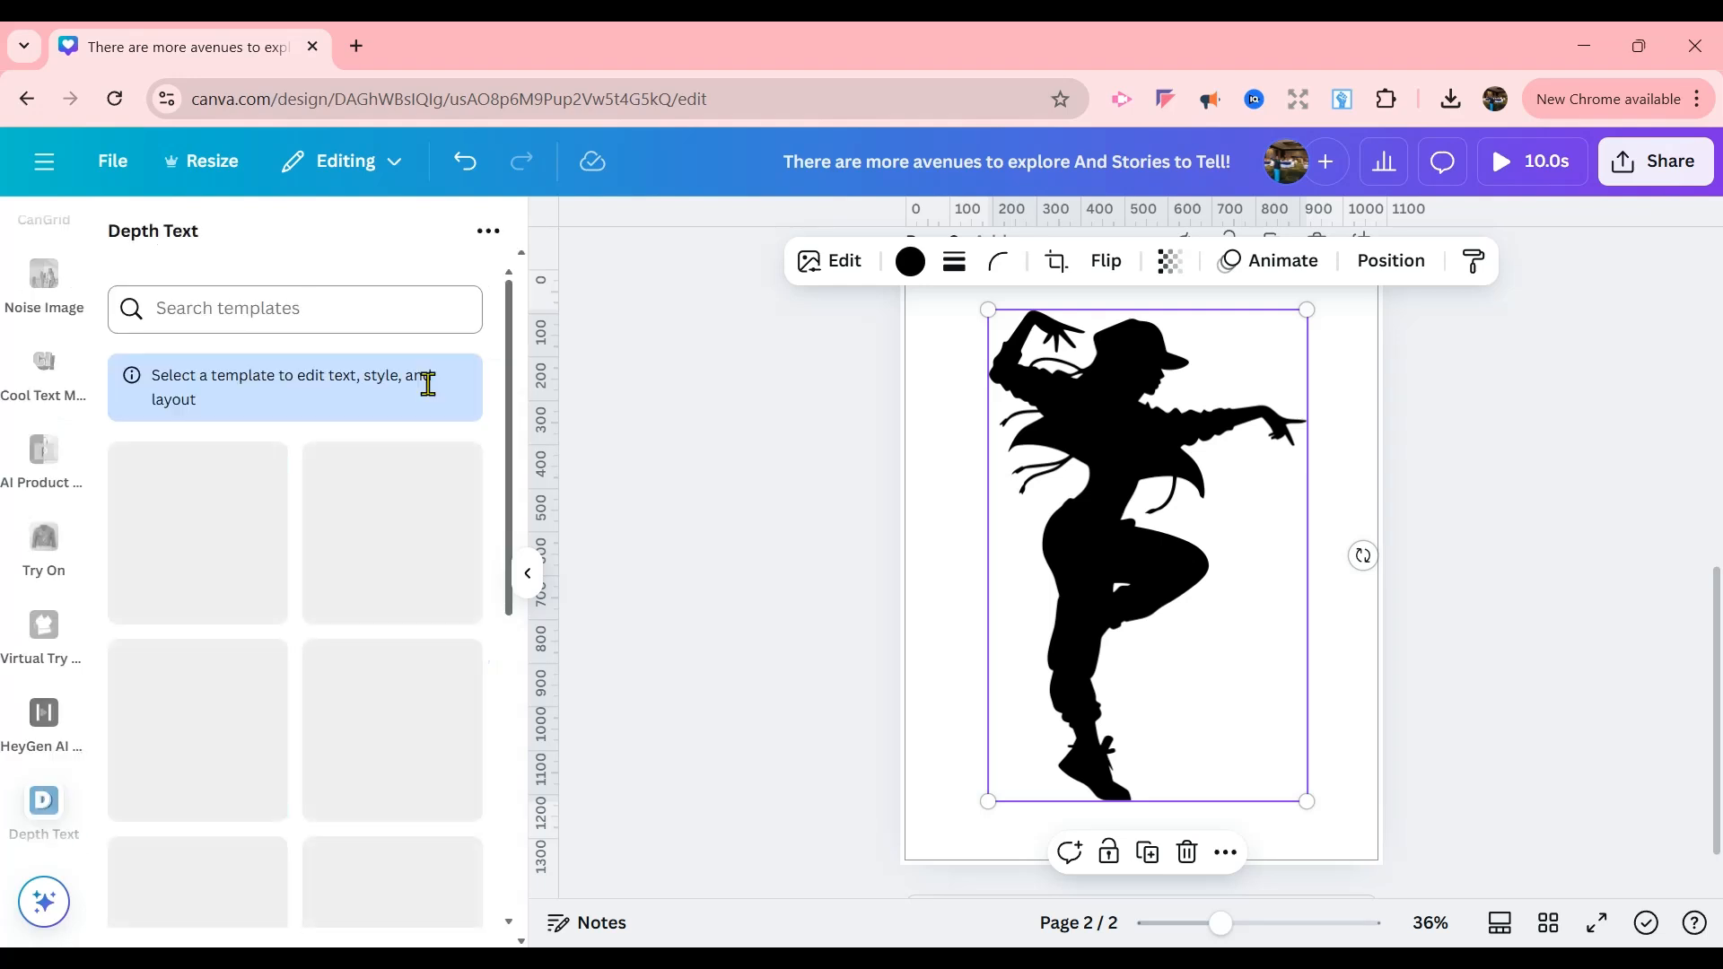
Step: Choose the spiral "INFINITE LOOPS INFINITE HOPE" template for editing
drag(511, 372, 513, 770)
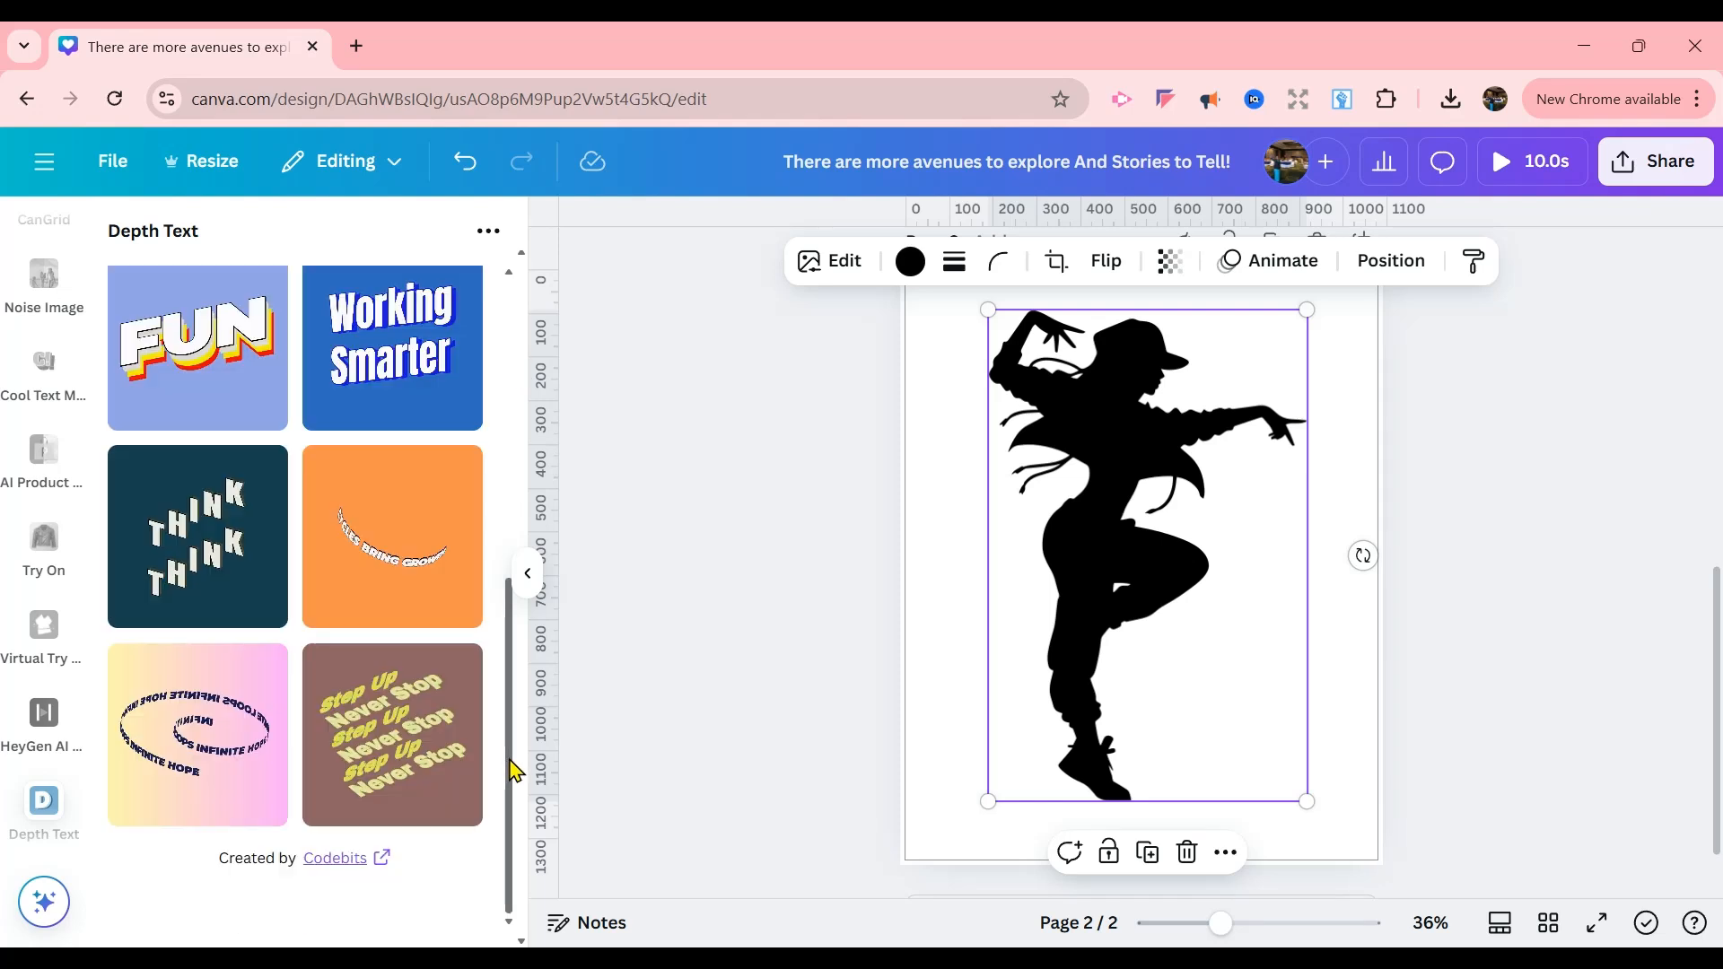
mouse_move(510, 761)
mouse_down()
mouse_move(512, 724)
mouse_move(513, 764)
mouse_up()
click(169, 757)
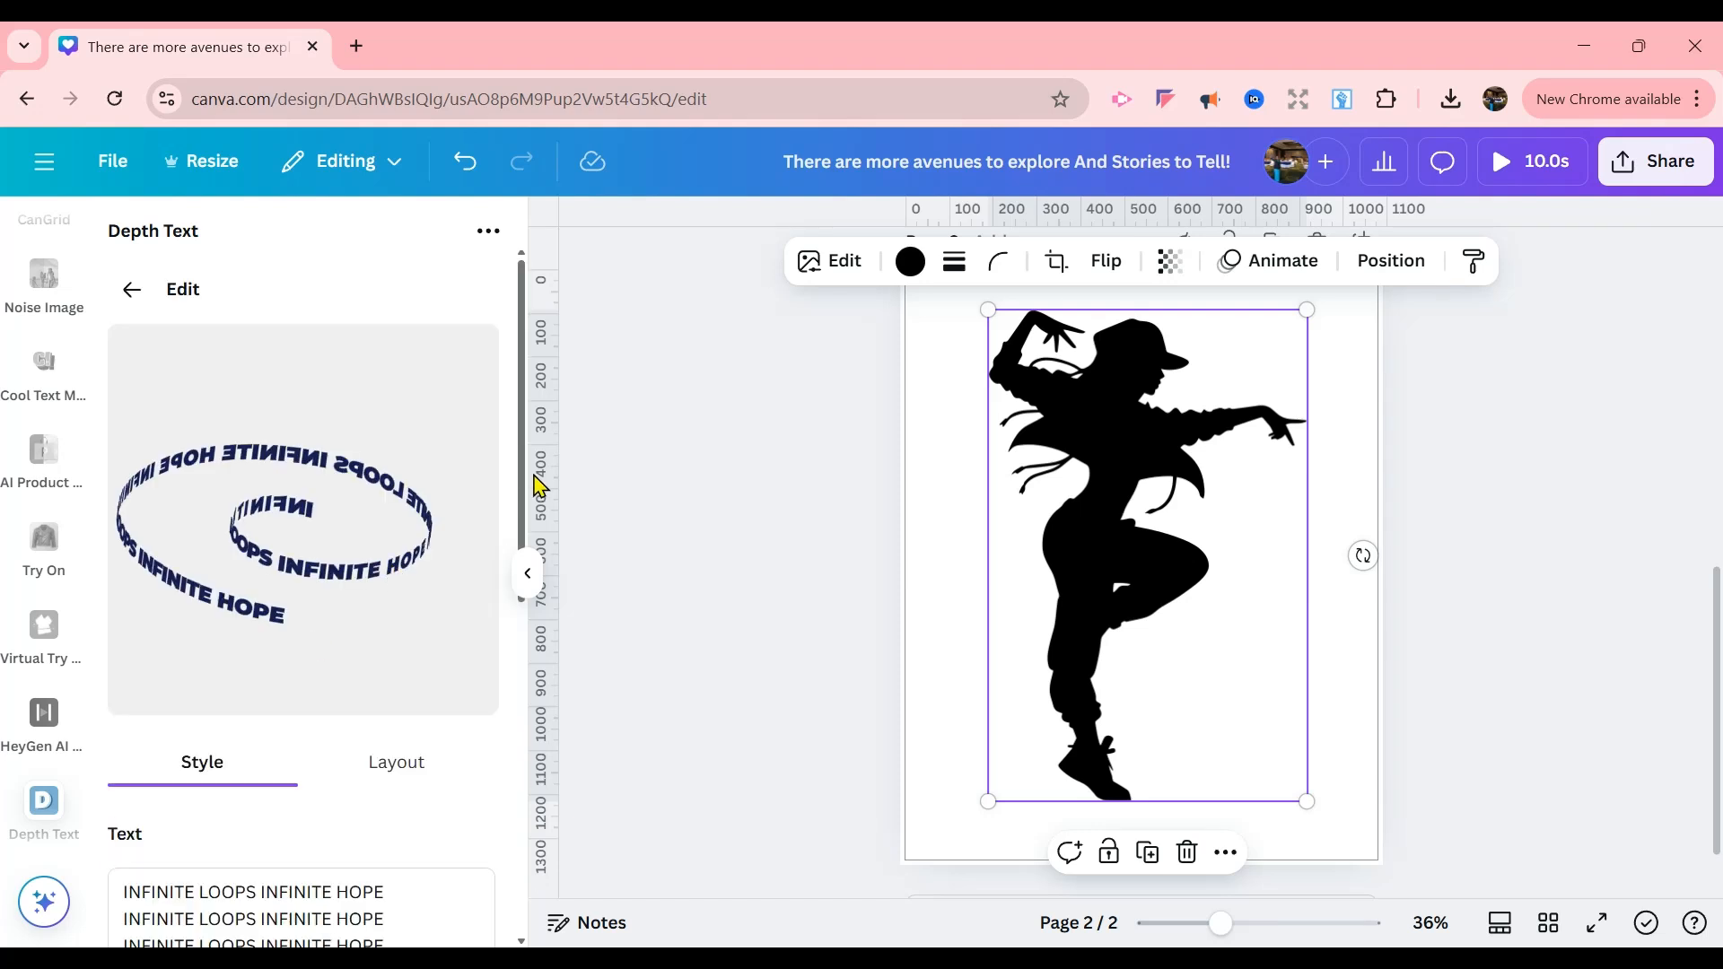
Step: Replace the template's text with "Dance Dance Dance"
drag(524, 484, 531, 577)
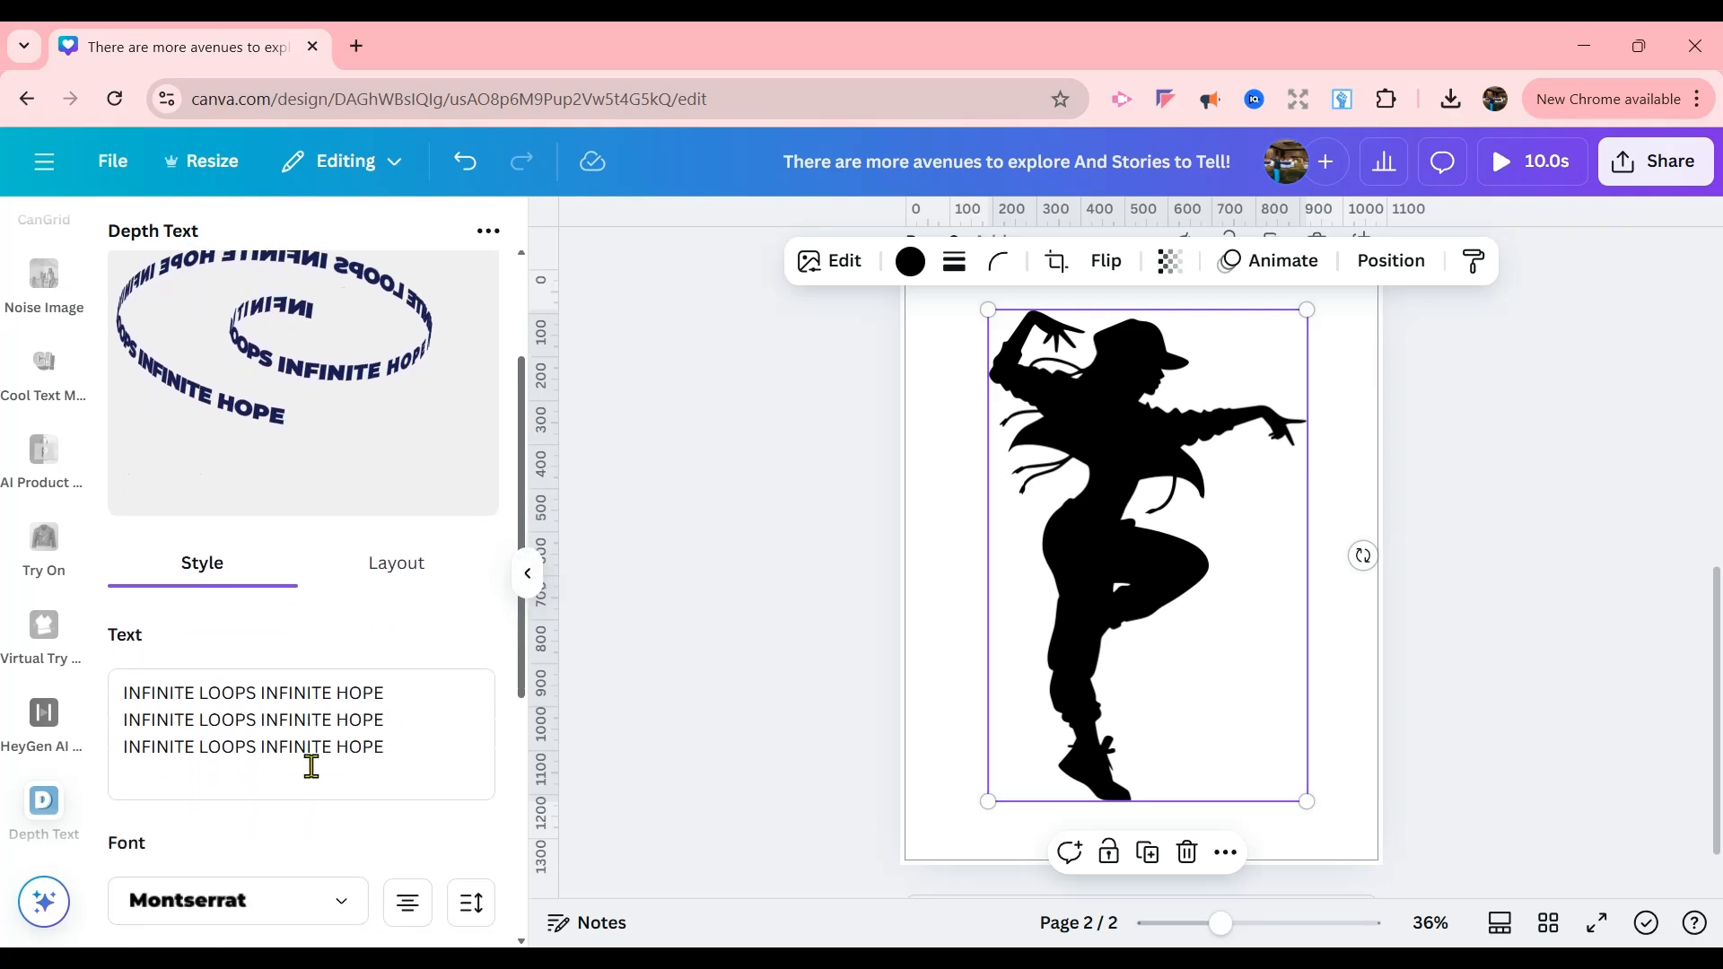
click(124, 692)
drag(123, 692, 393, 742)
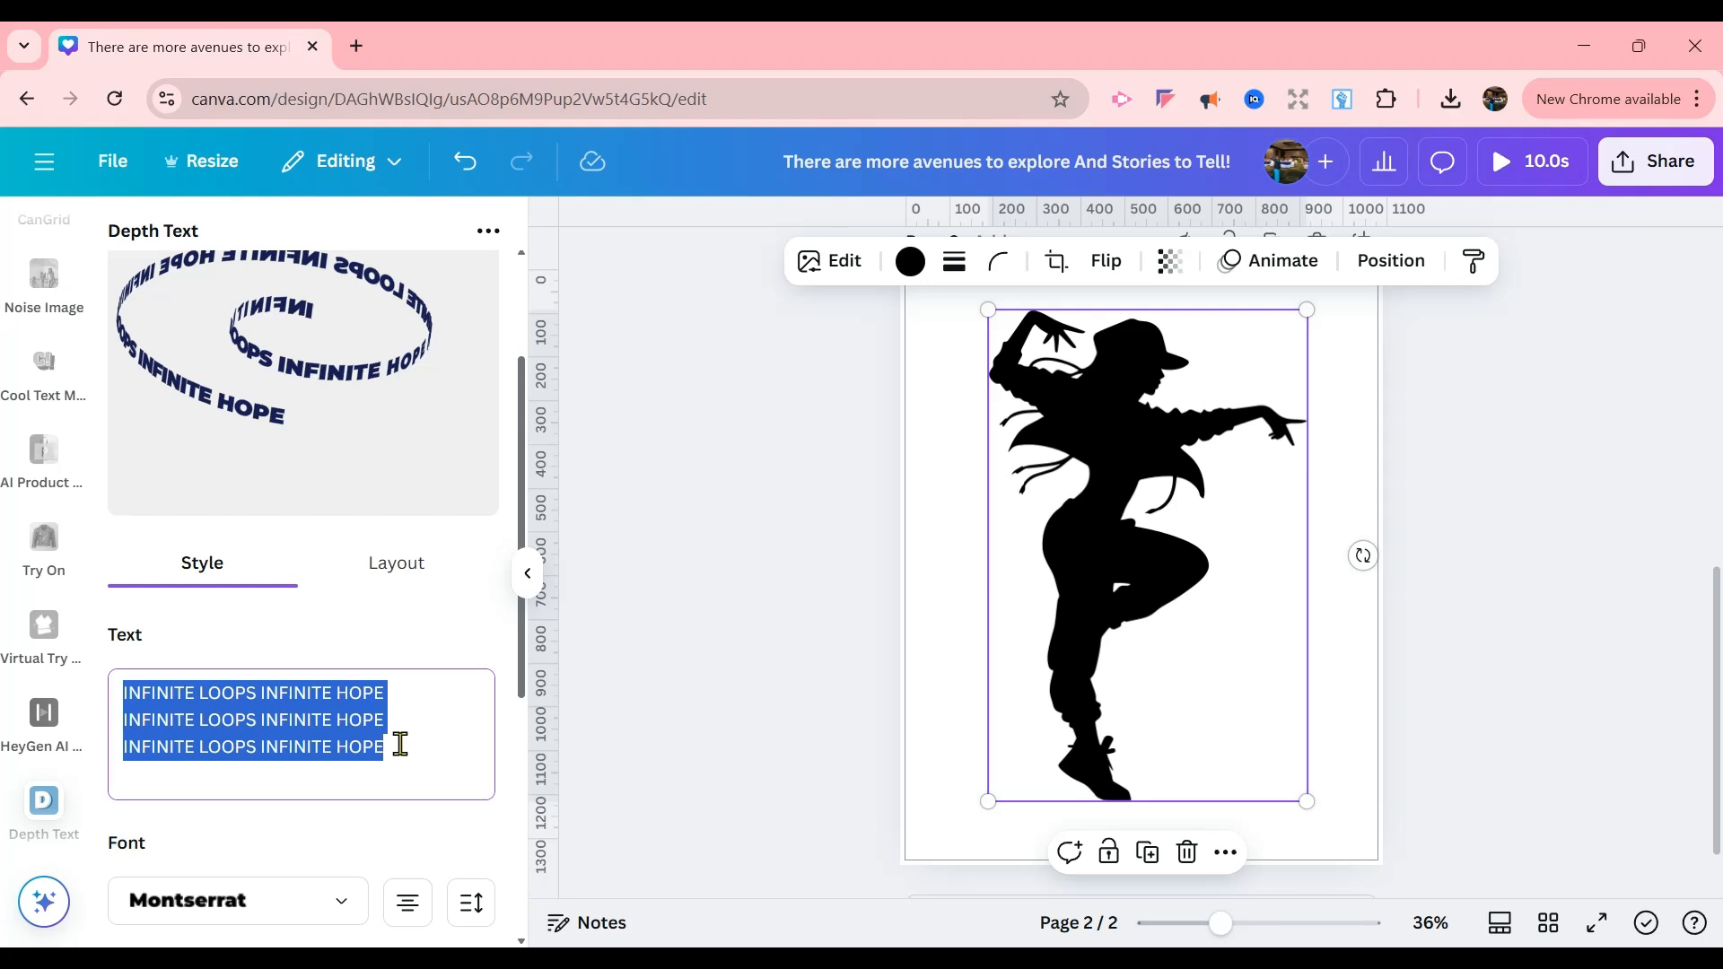
text(Dancr)
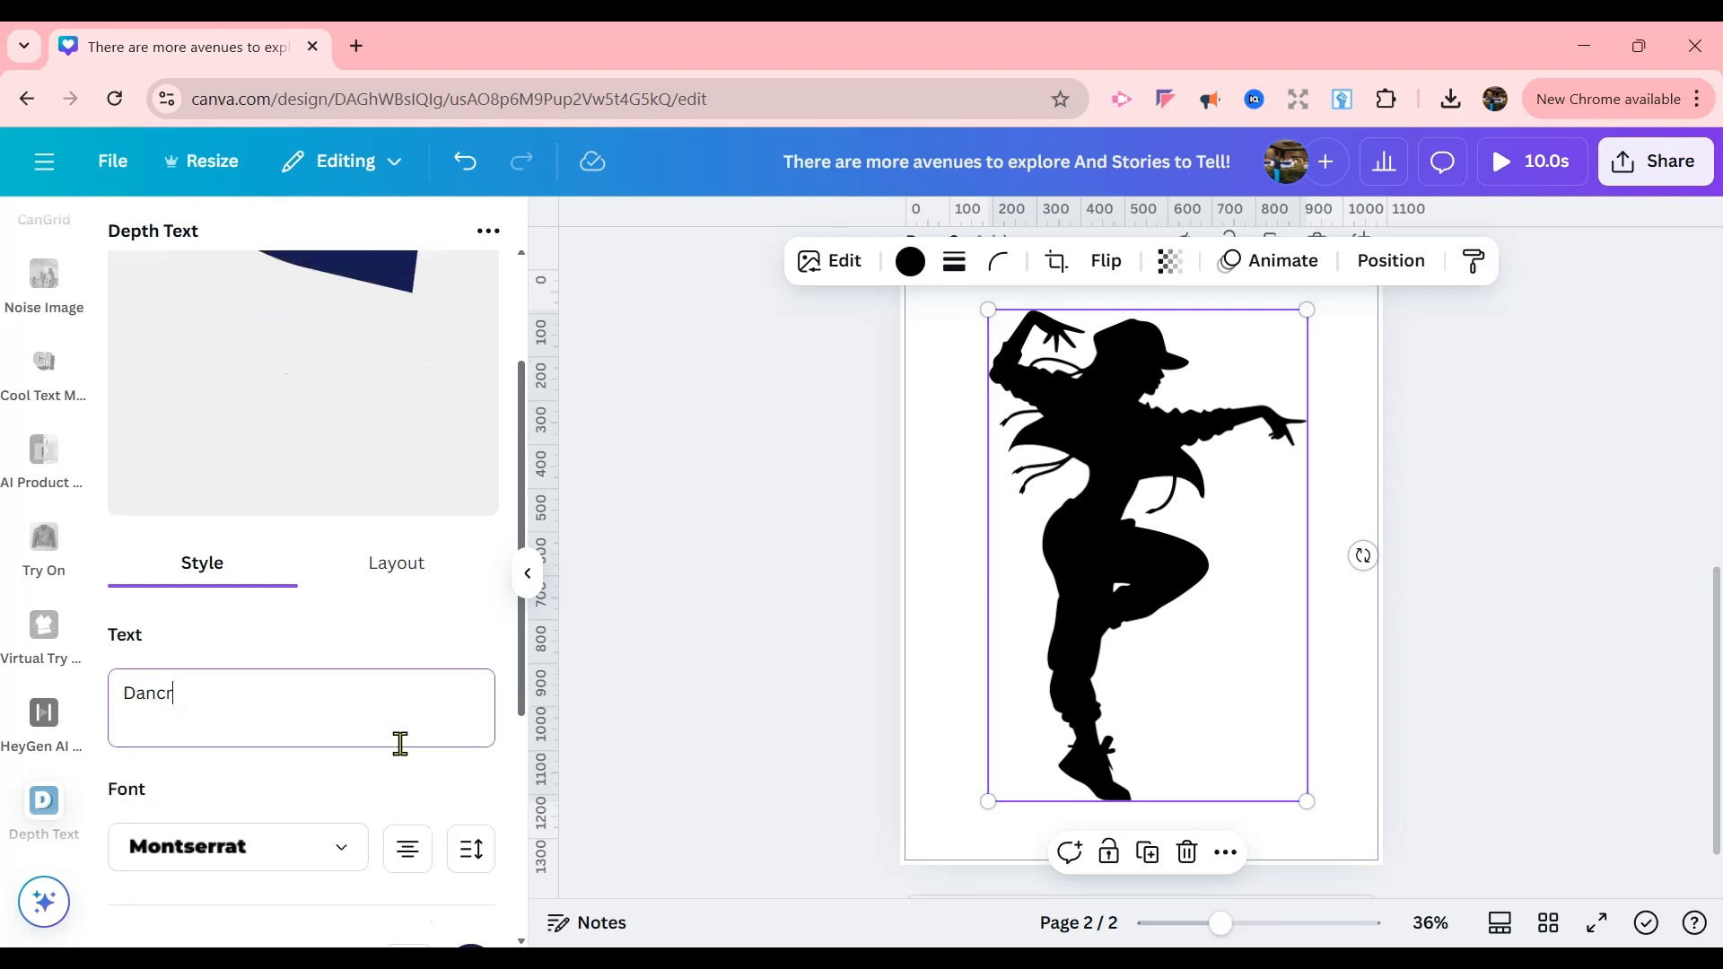
key(BackSpace)
text(e)
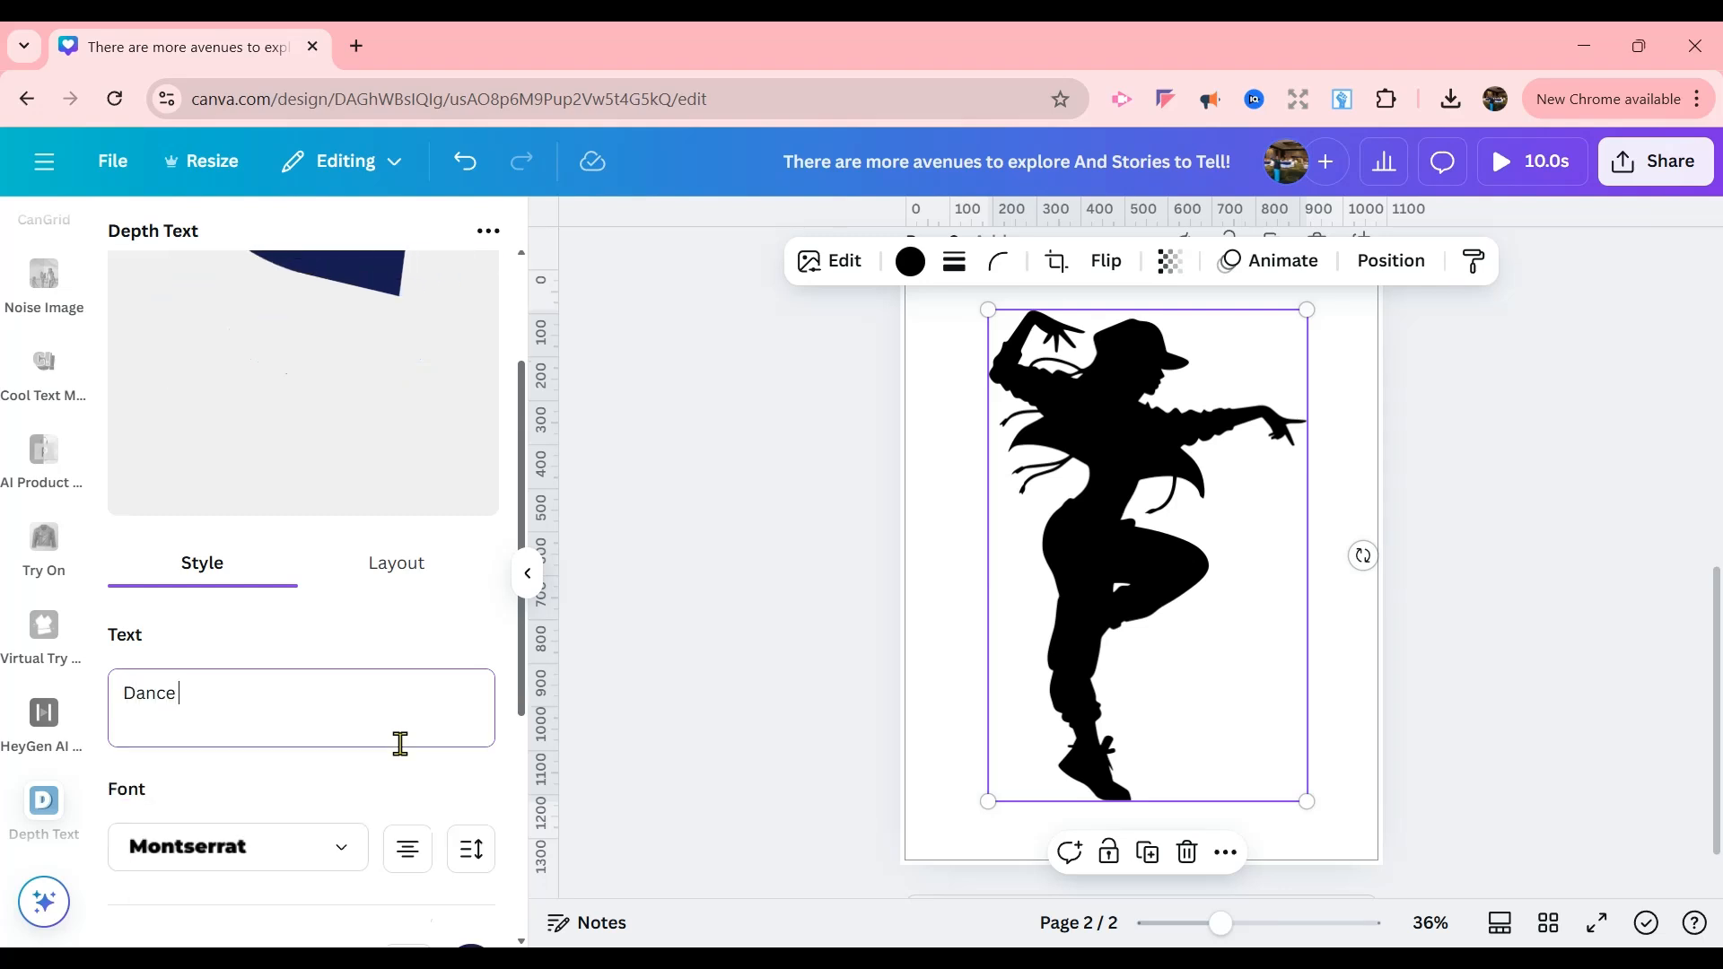
text( Dance Danc)
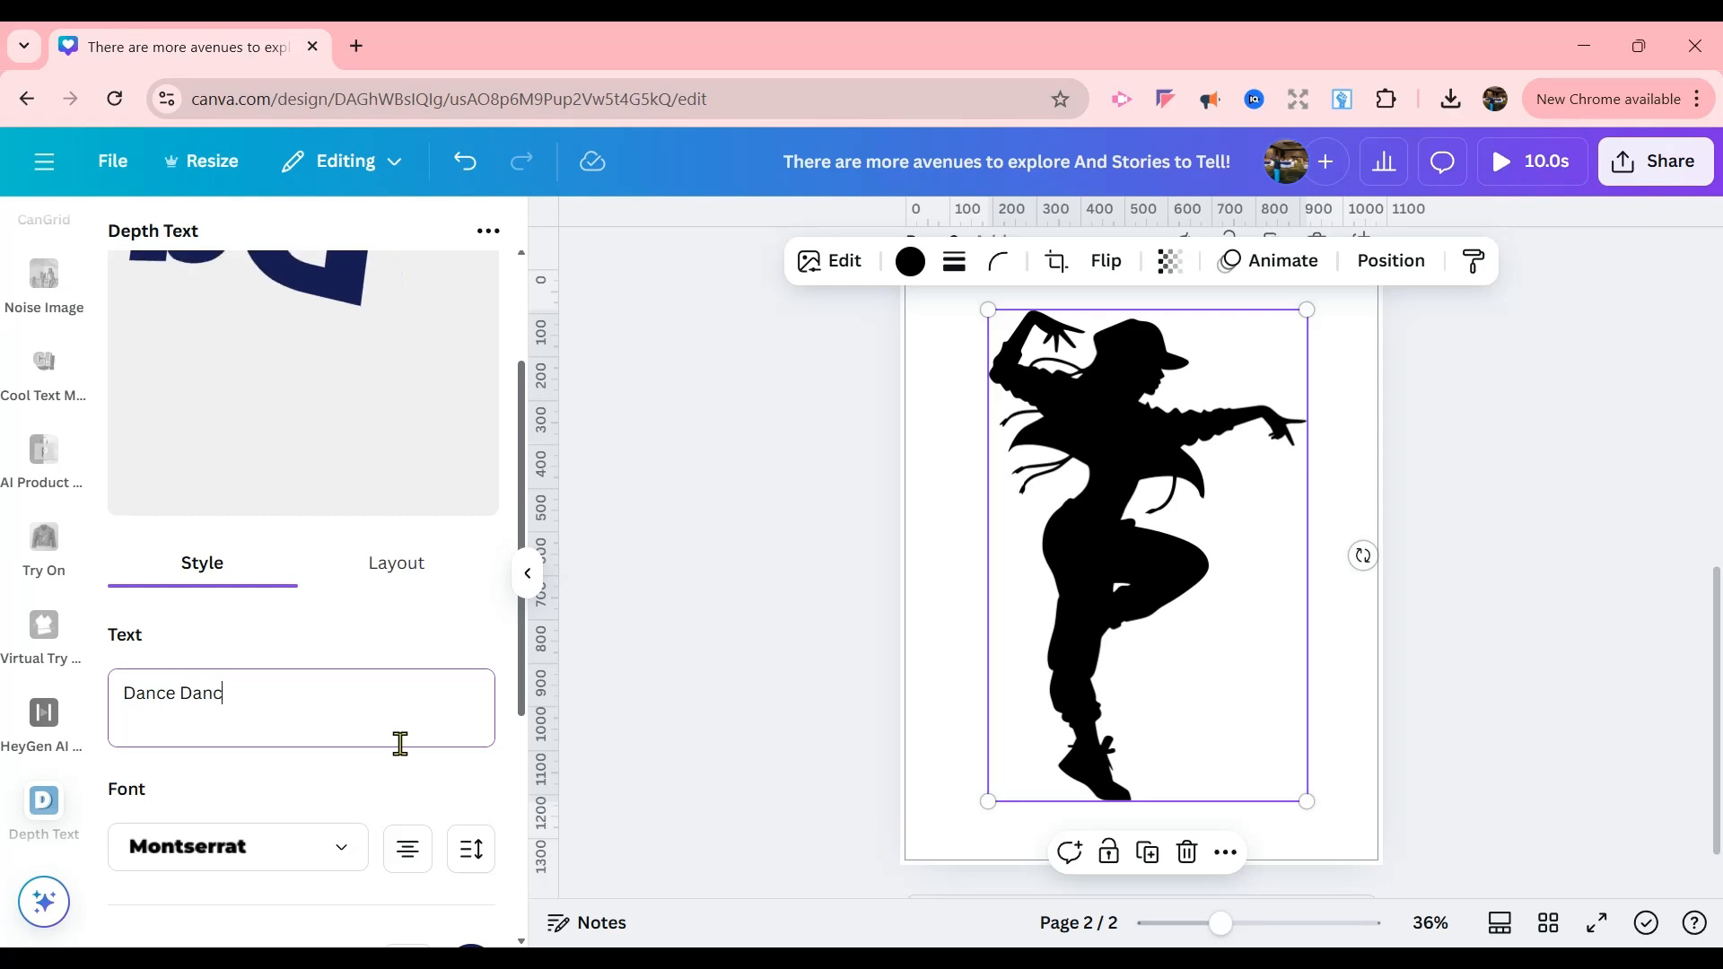
text(A)
key(BackSpace)
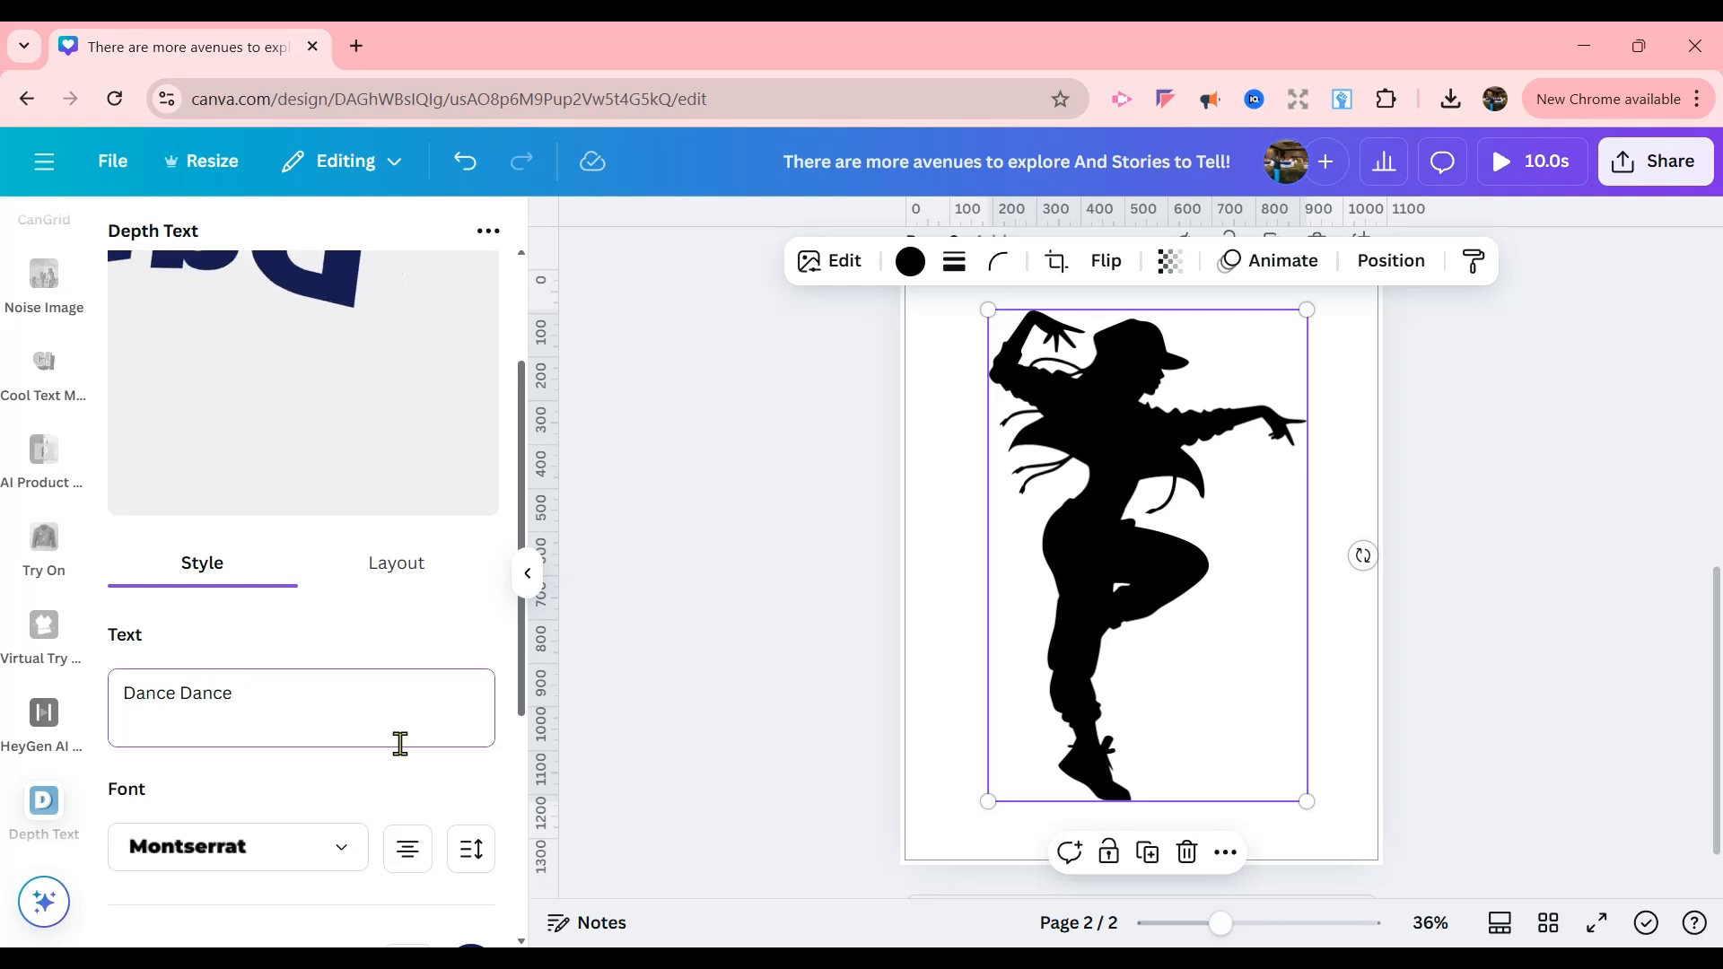
text(C)
key(BackSpace)
text(Dance)
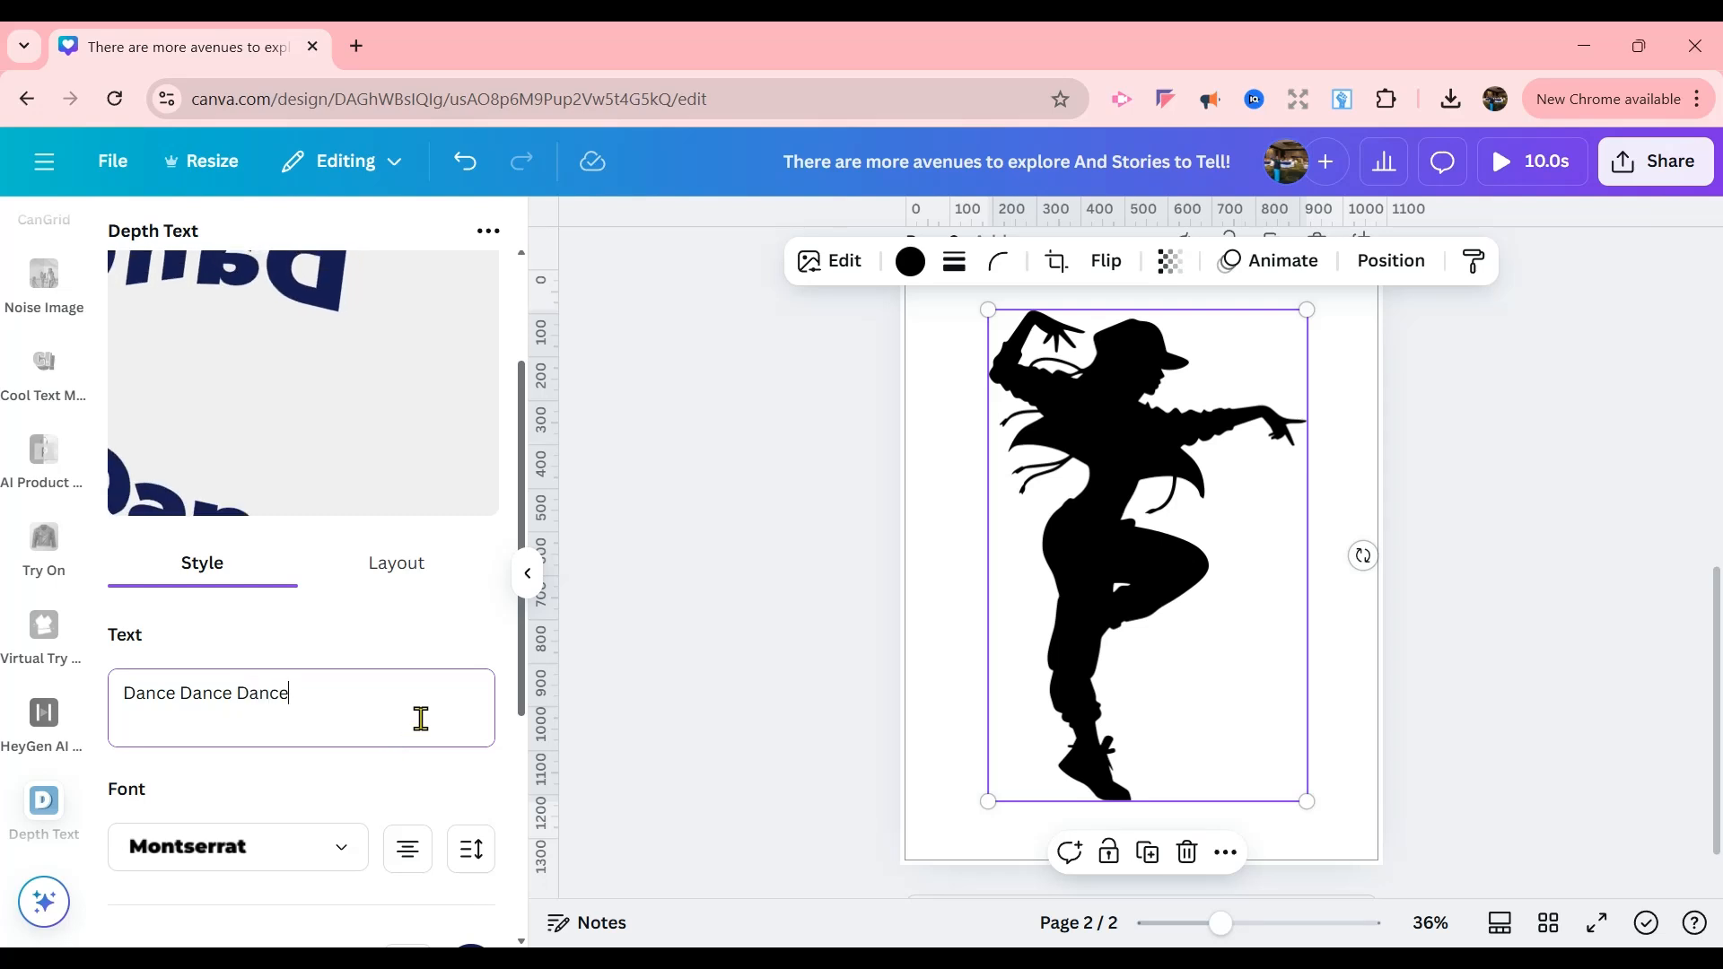
Step: Set the text's color fill to pink from the default solid colors
drag(525, 709, 534, 928)
click(471, 559)
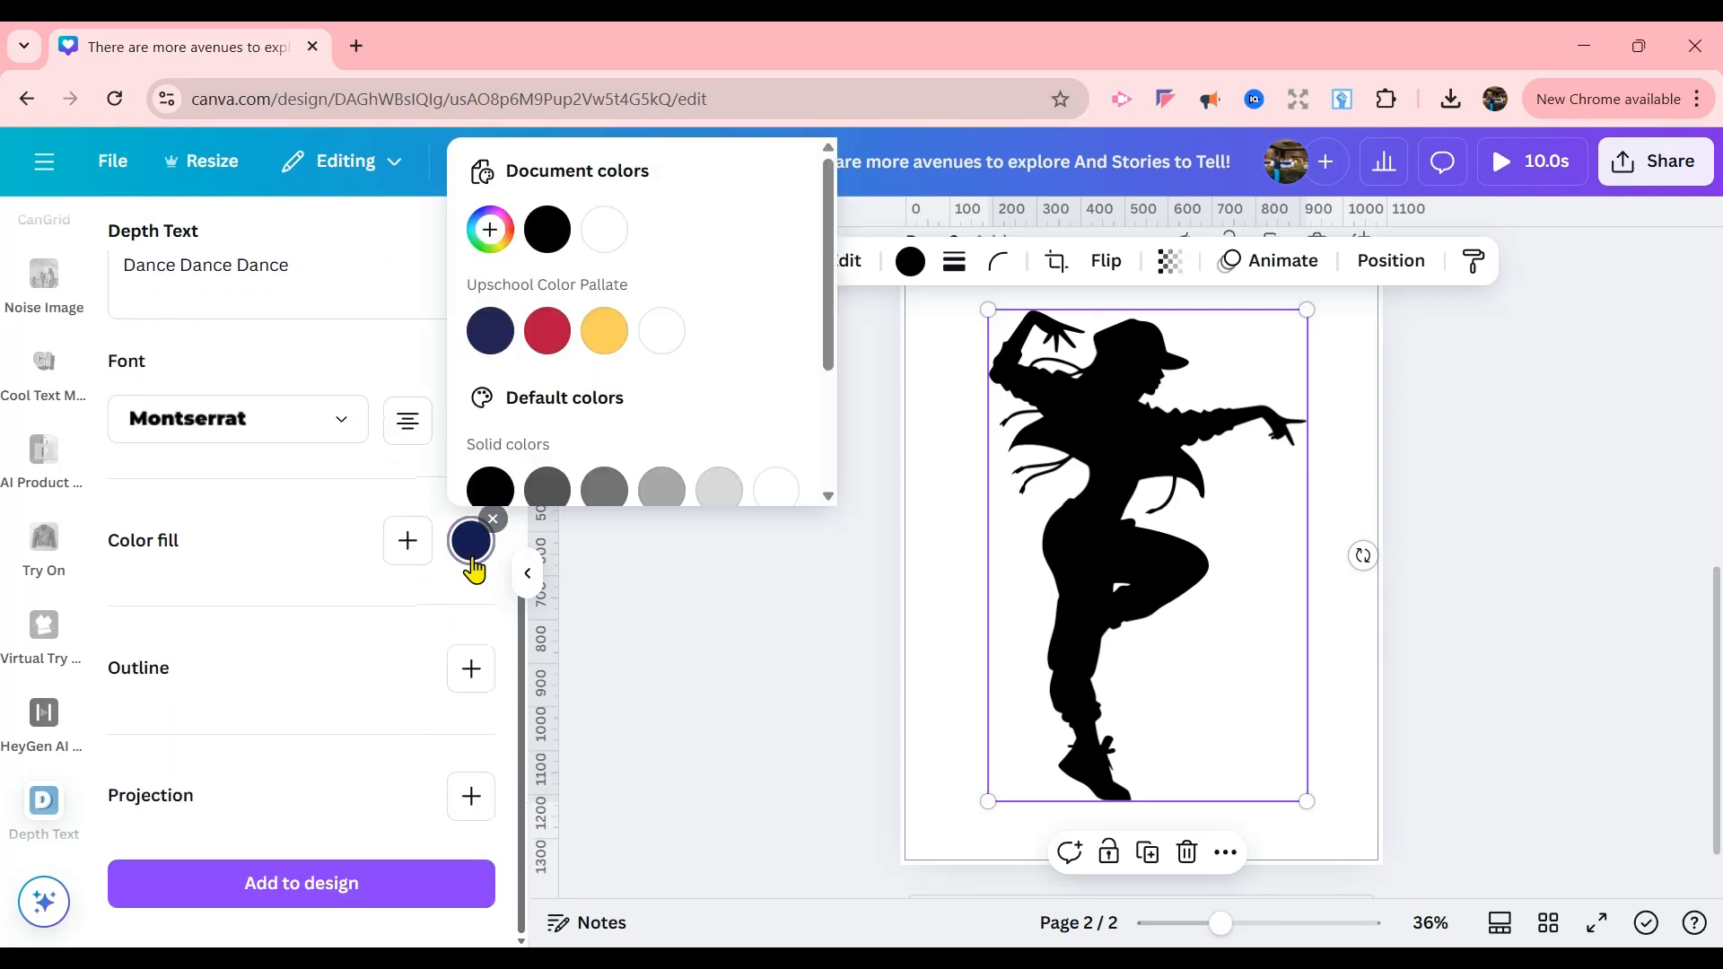
drag(827, 269, 830, 411)
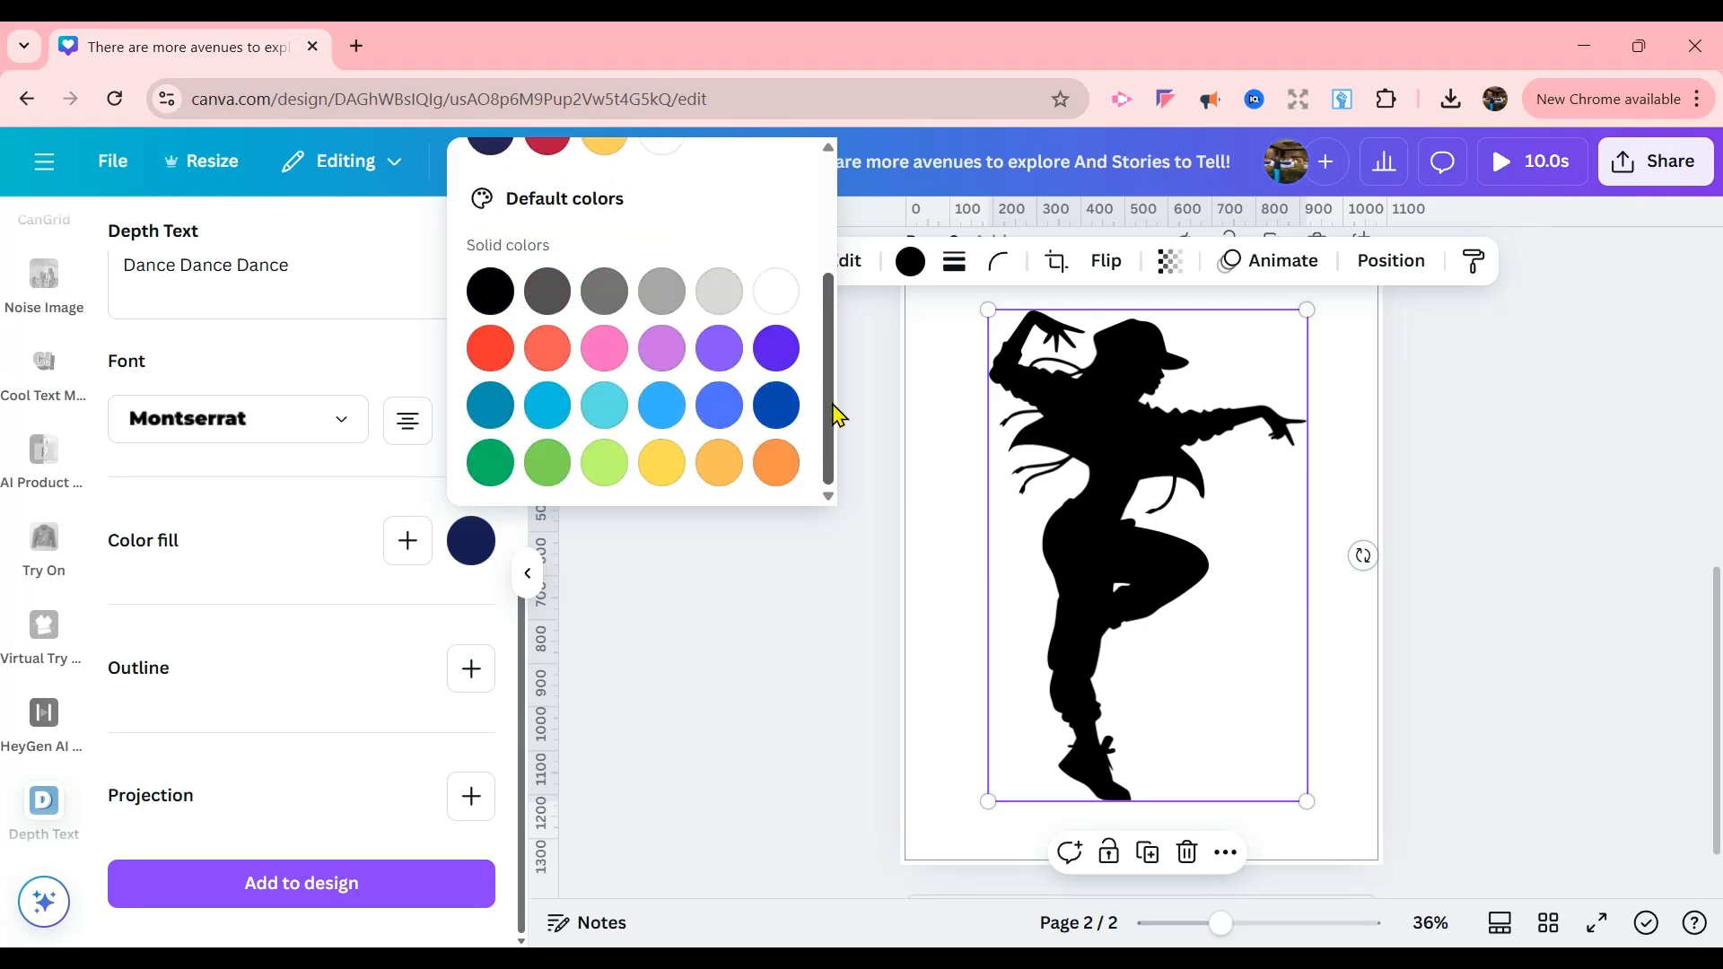
click(604, 349)
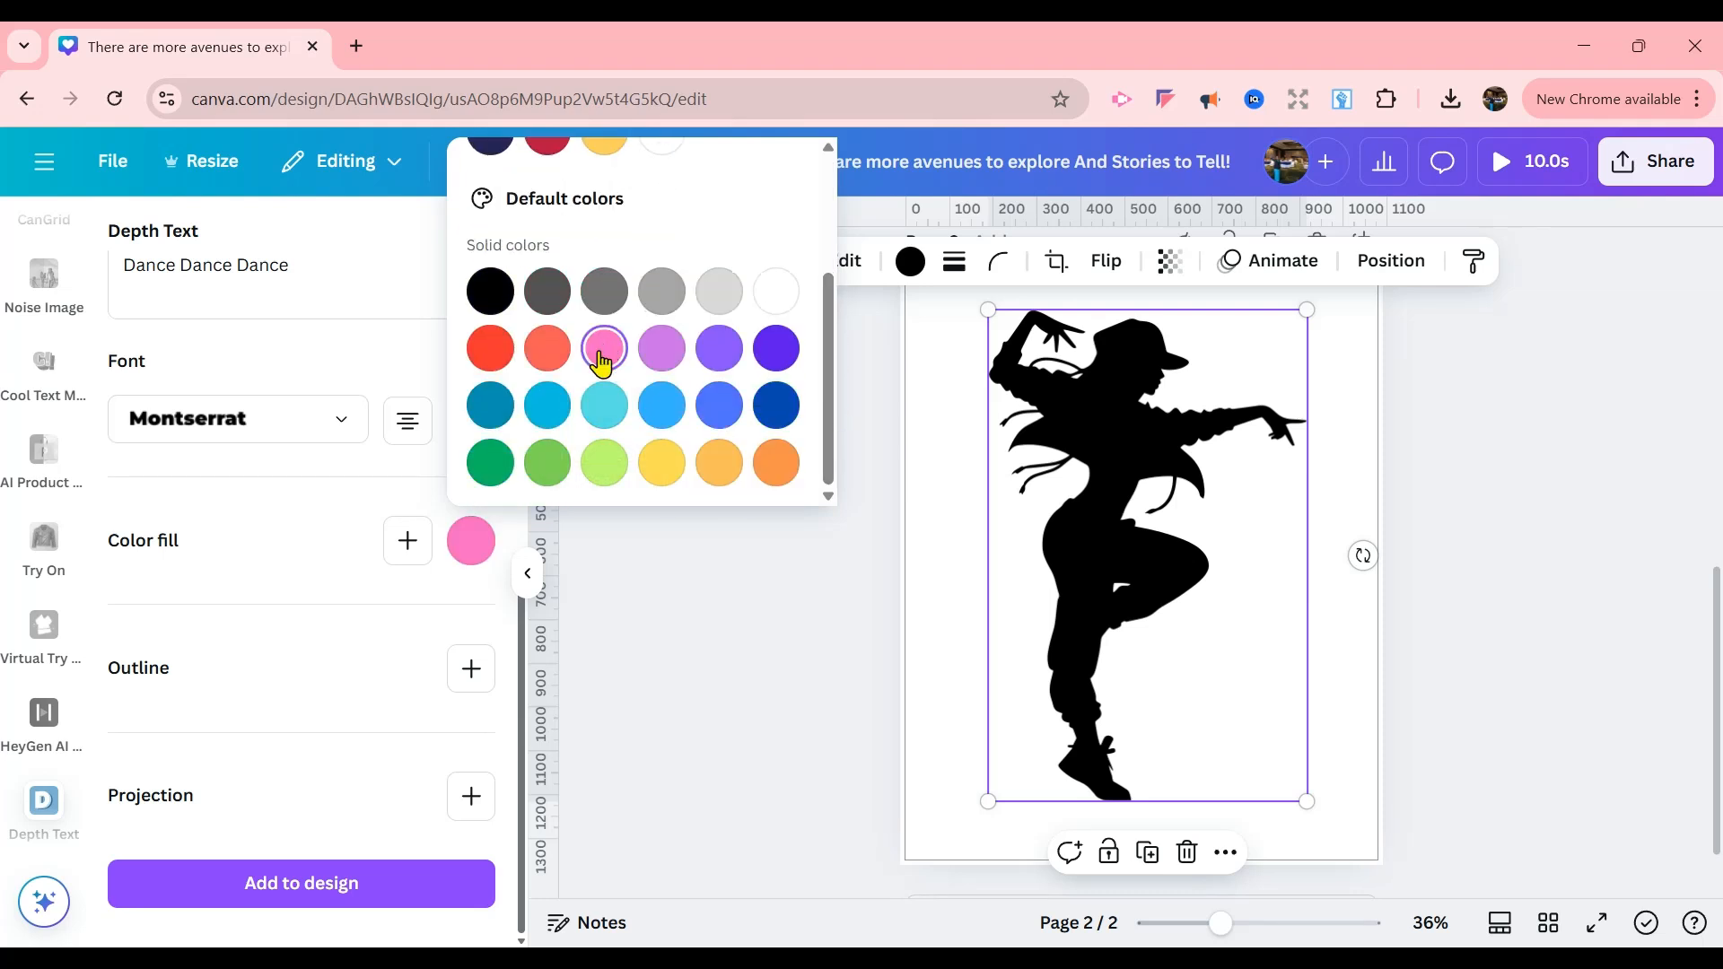
Step: Add an outline to the text and make it the same pink as the fill
click(472, 669)
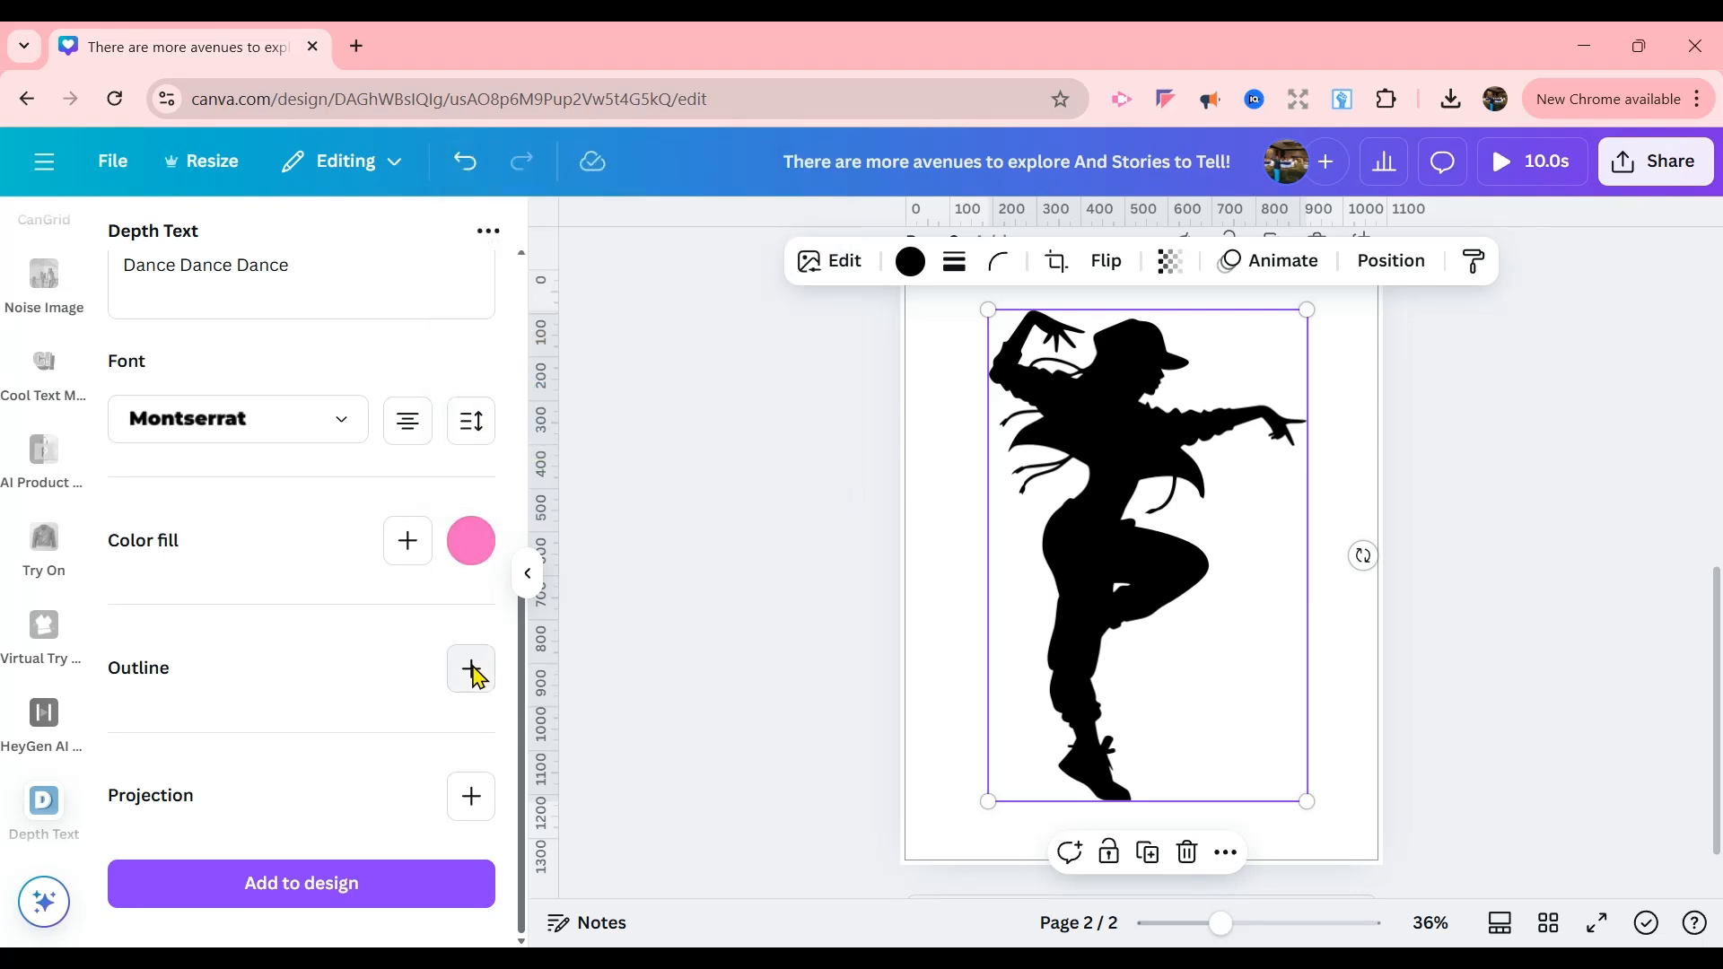
click(472, 671)
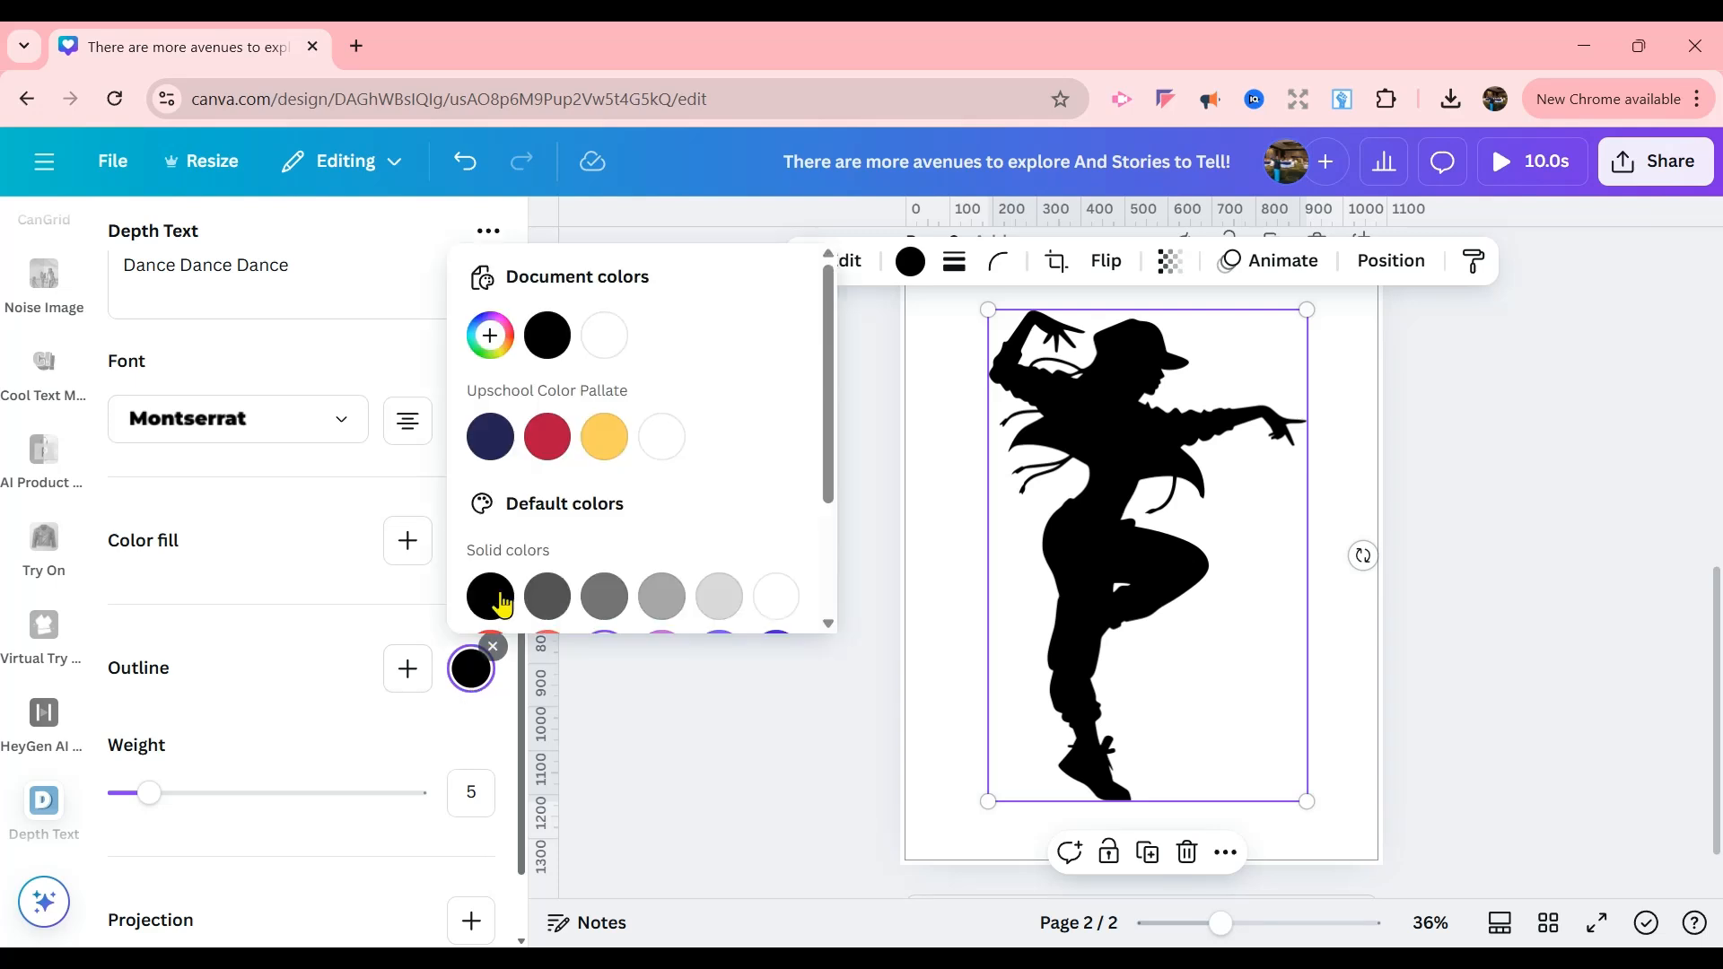
drag(827, 412, 828, 550)
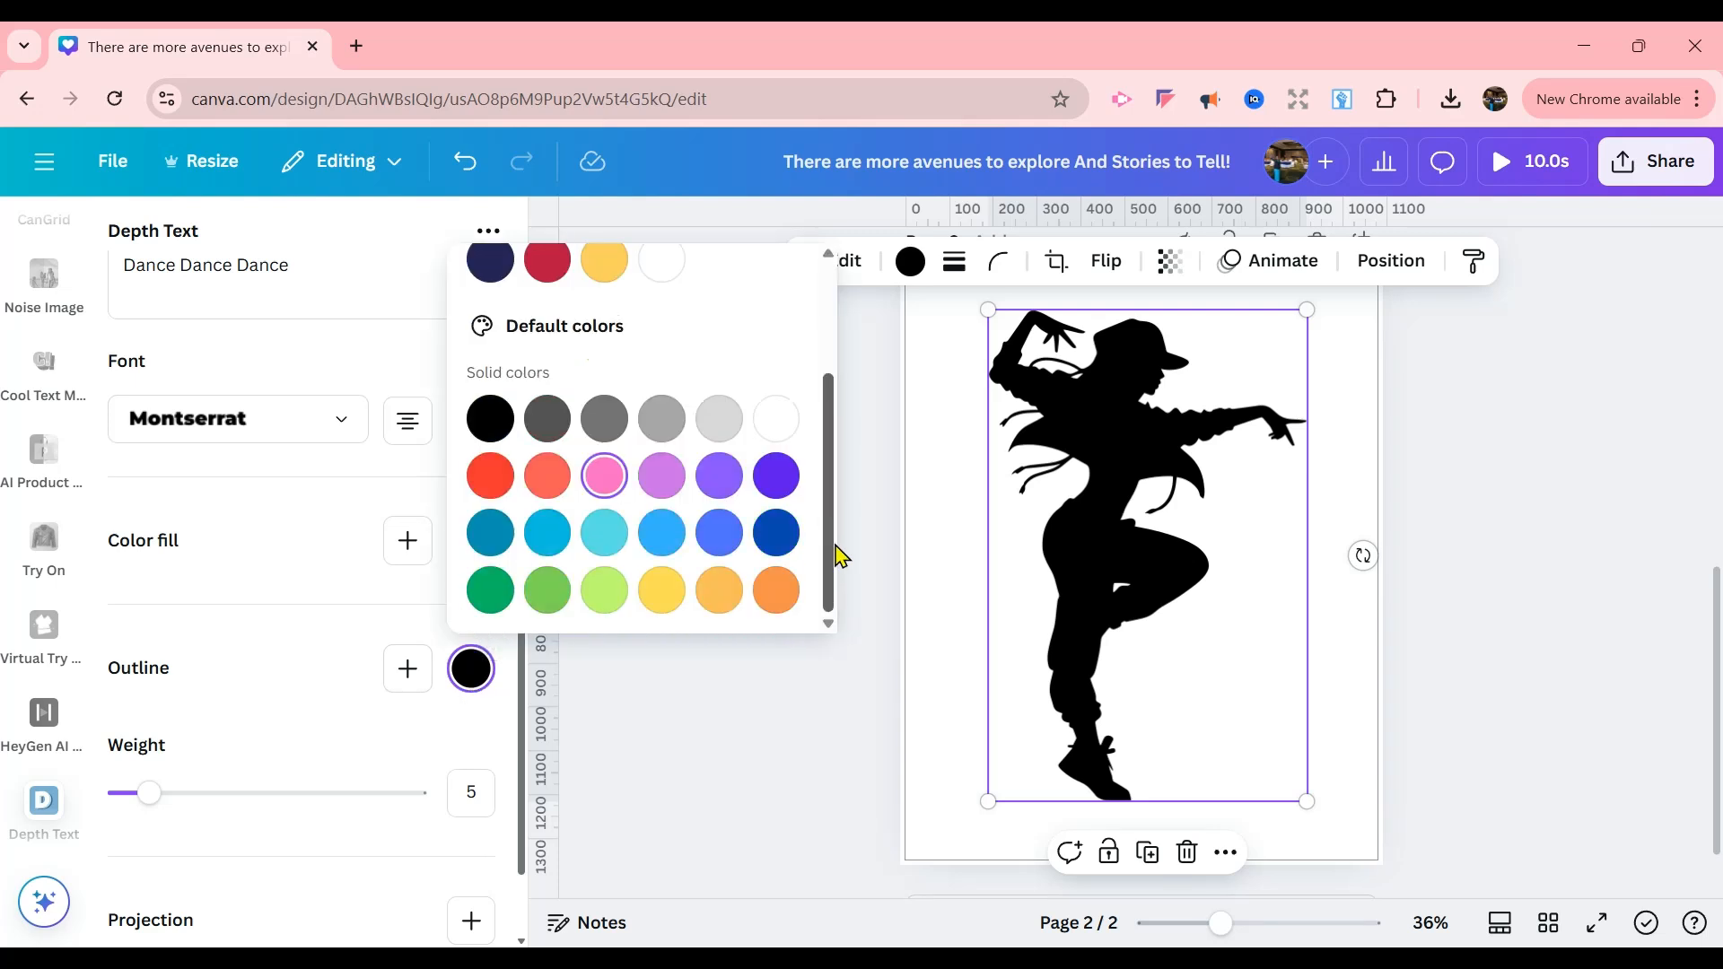
click(604, 496)
click(520, 716)
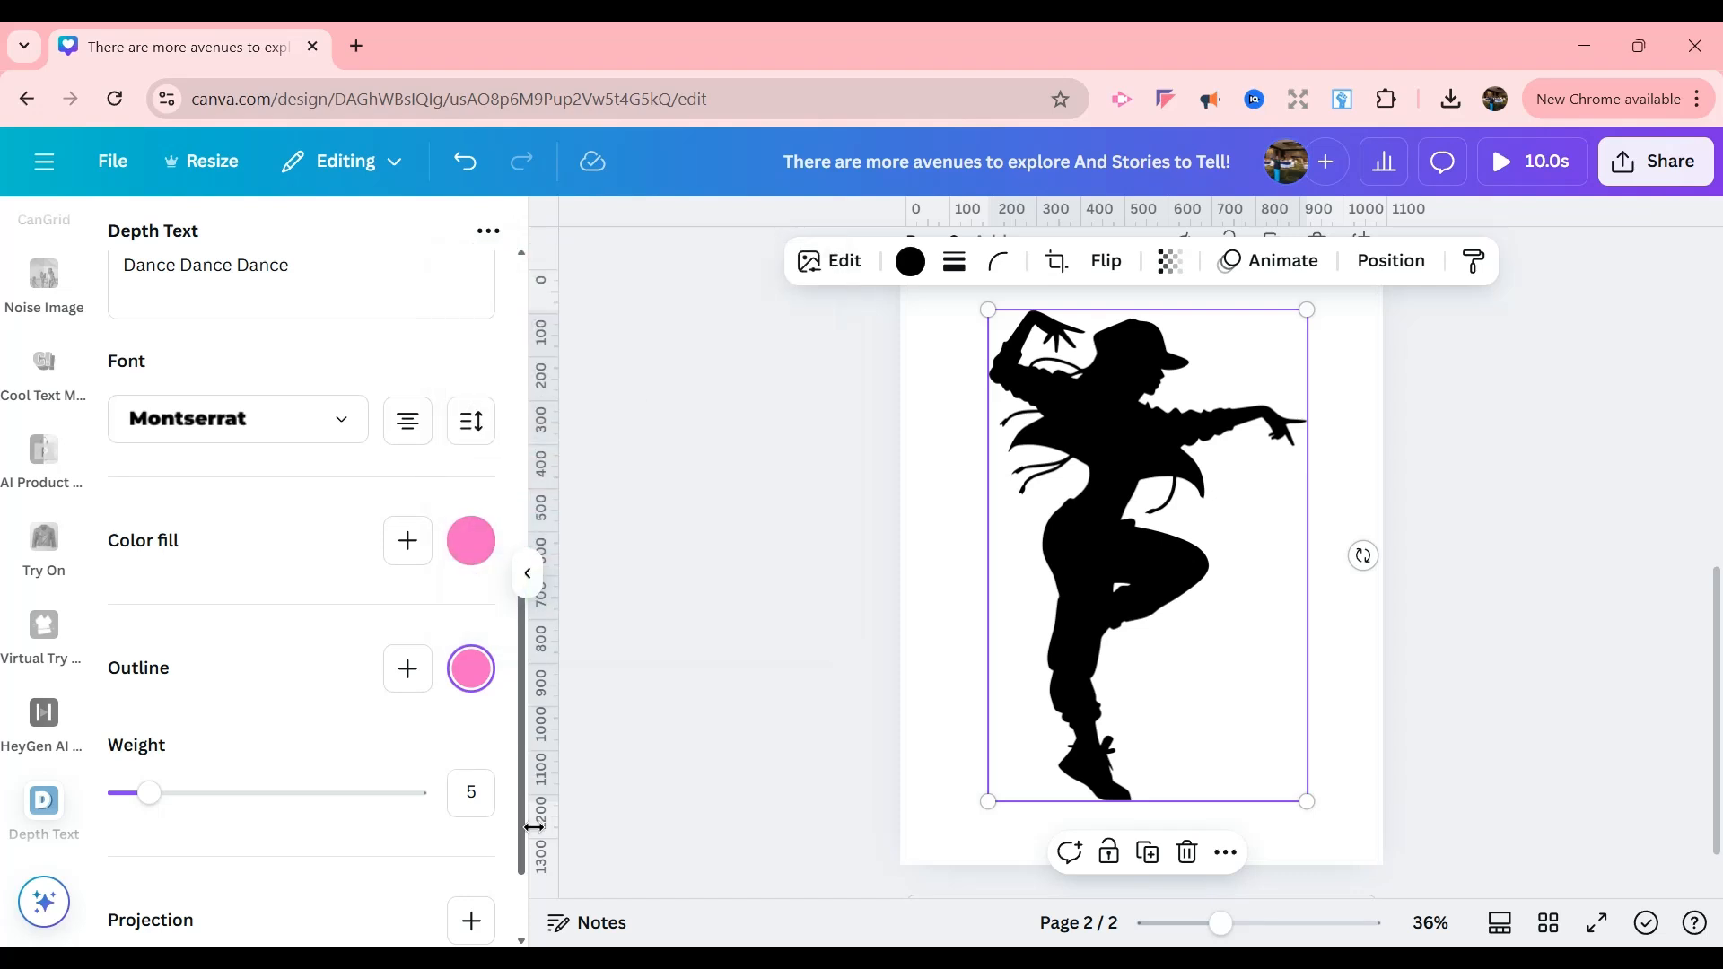
Step: Add a black projection to the text and set its depth to 8
scroll(529, 853, down, 3)
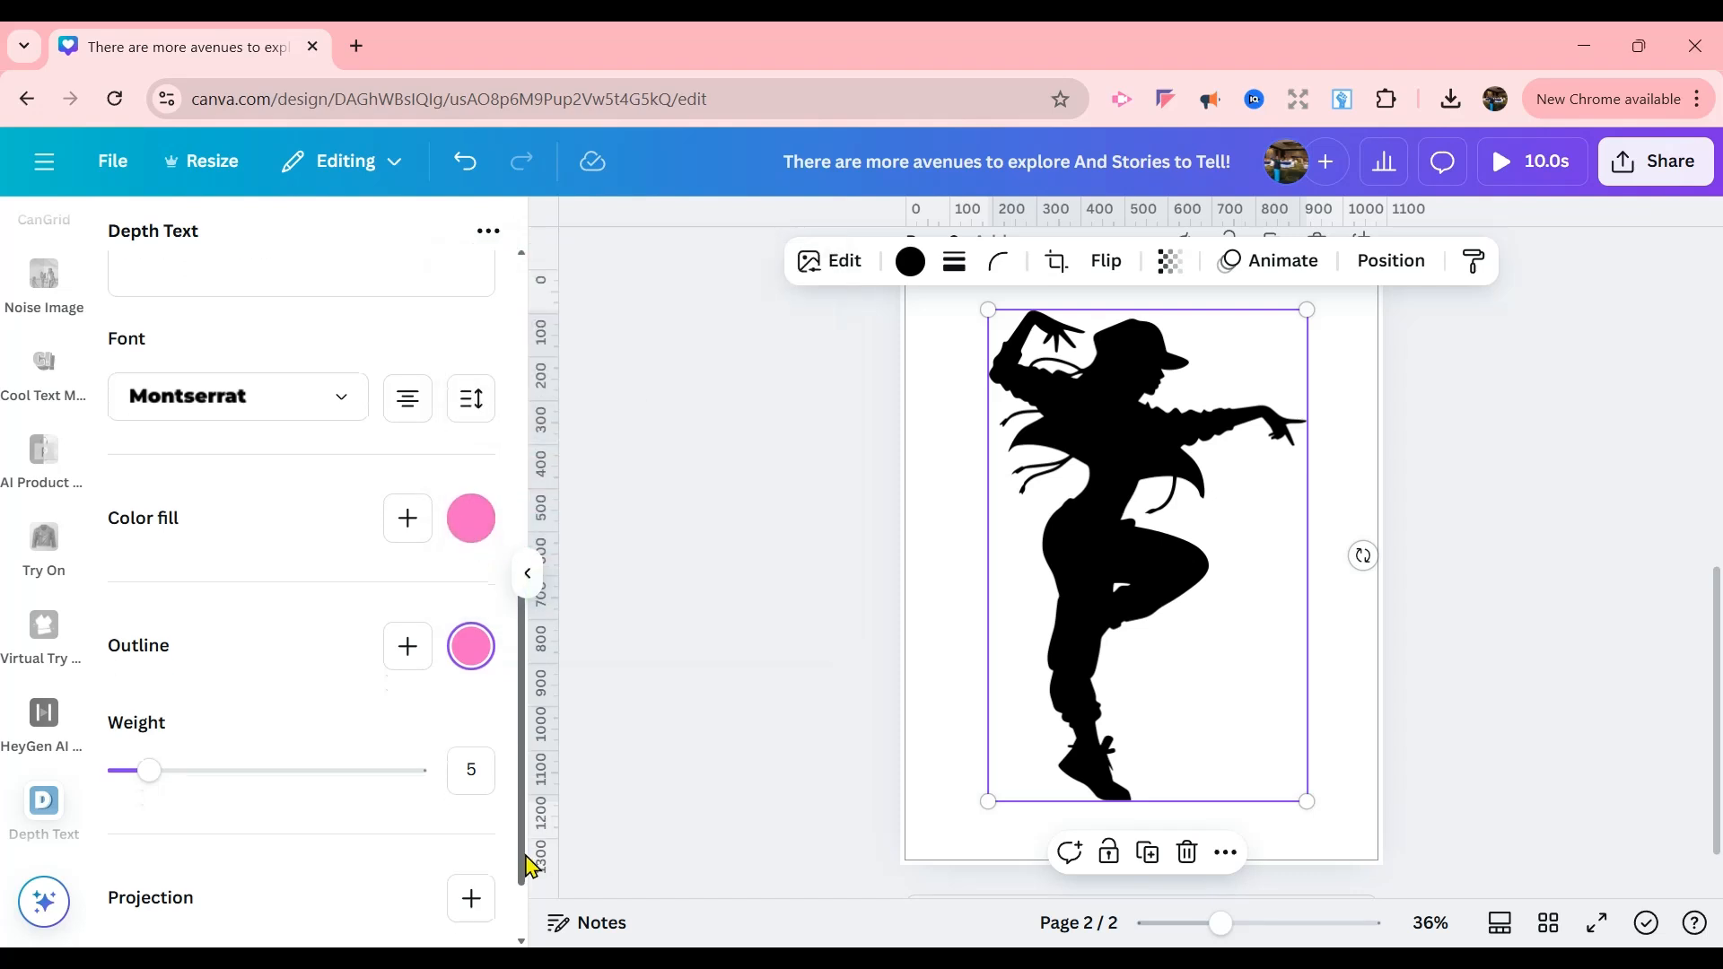
click(470, 792)
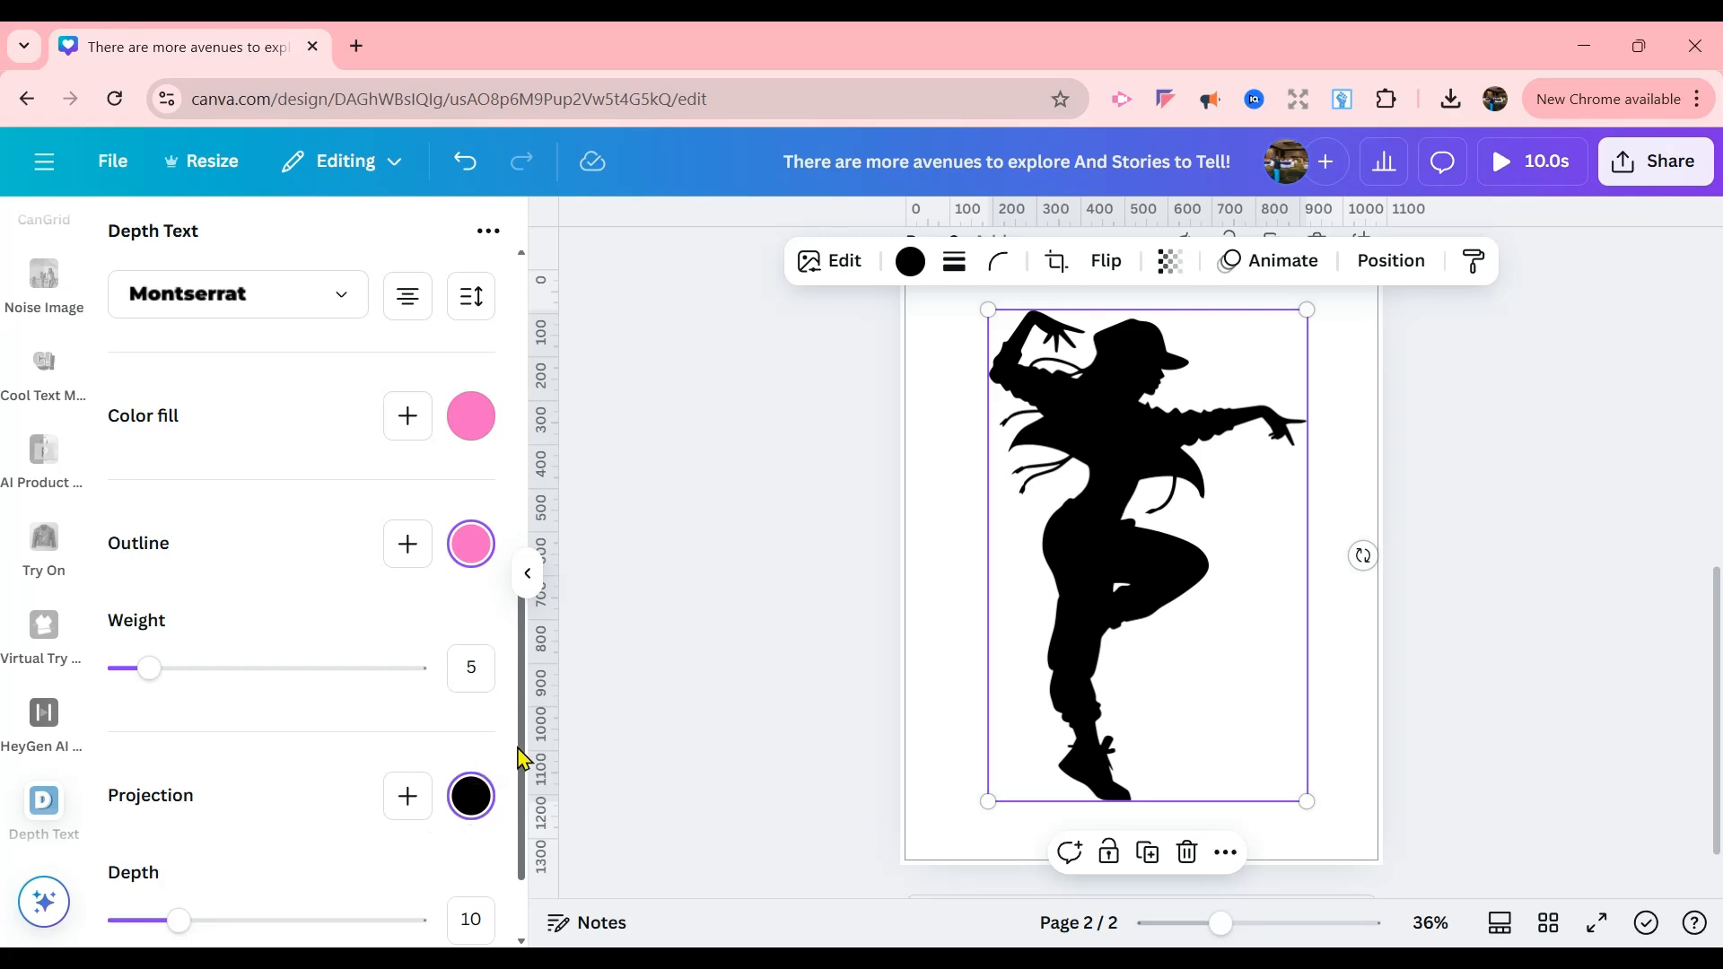
drag(519, 750, 522, 814)
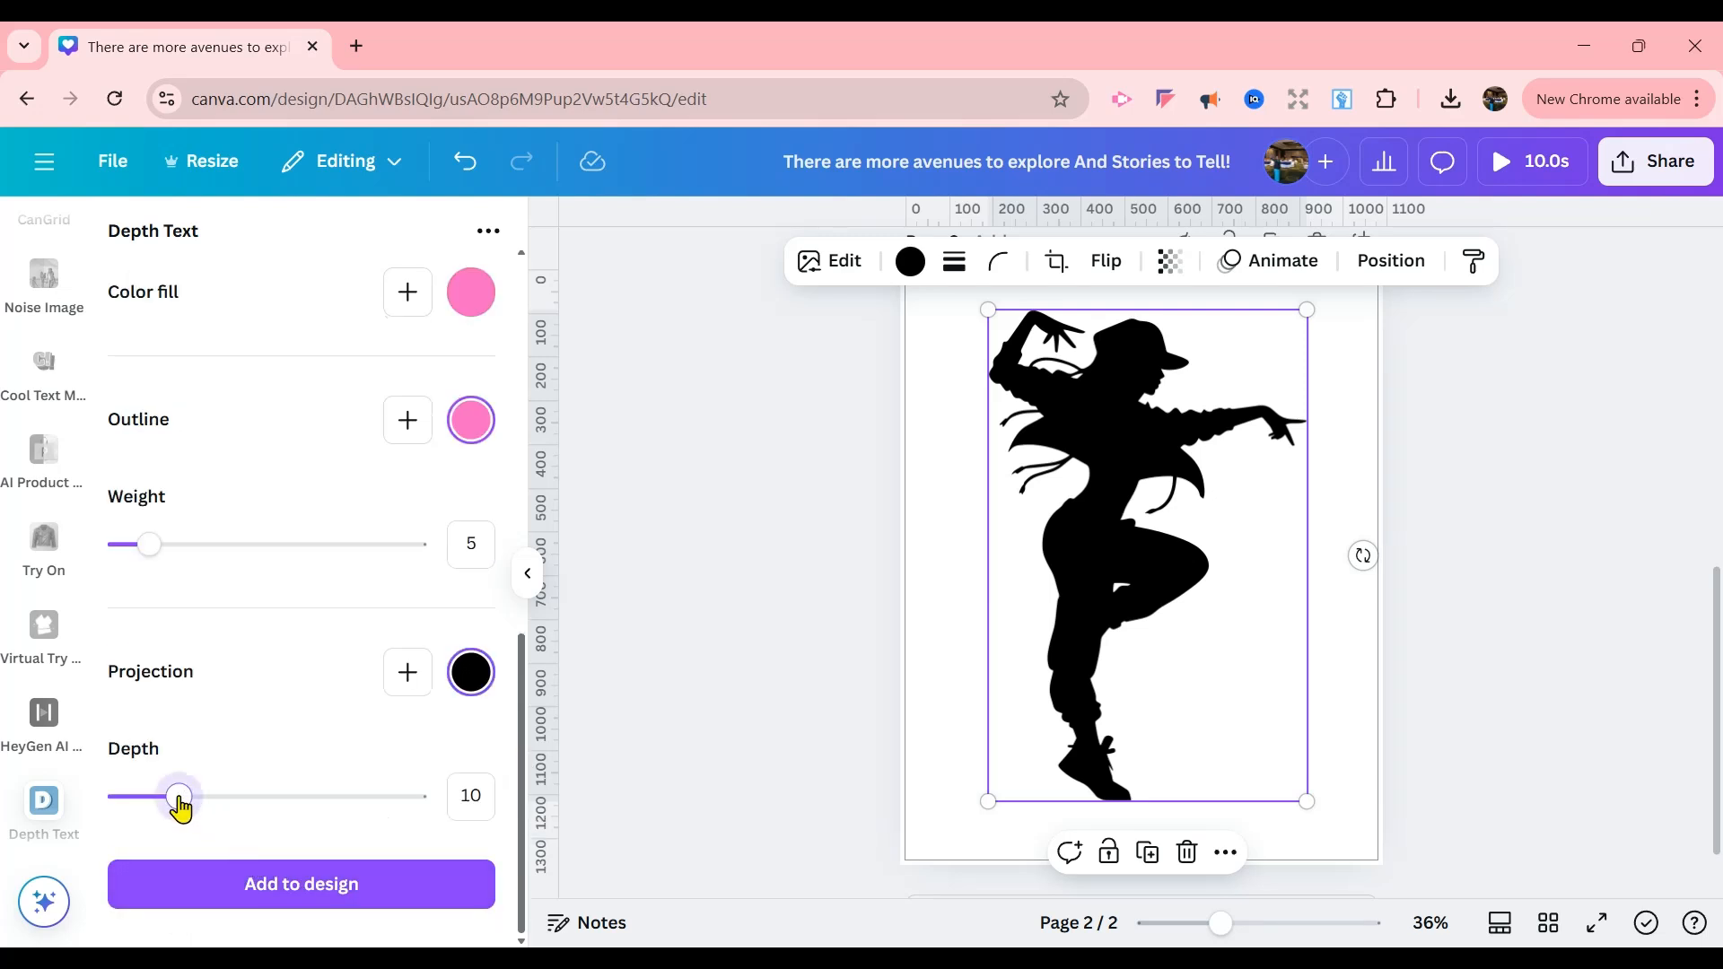
drag(181, 808, 168, 797)
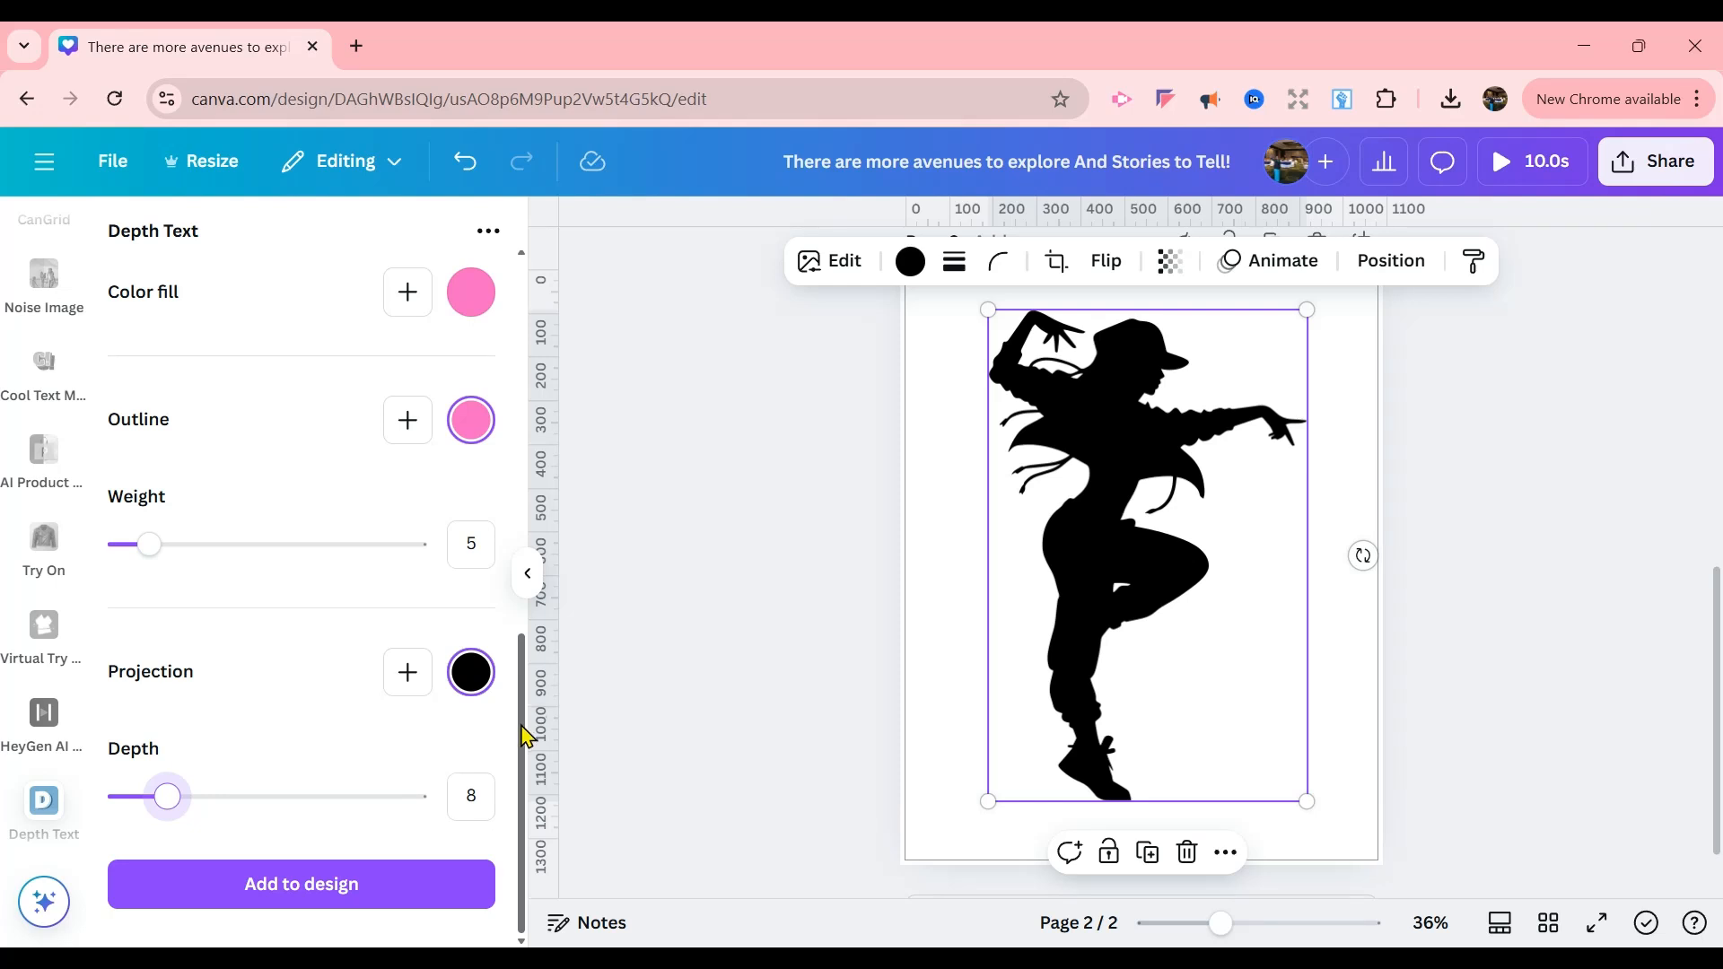
Step: Set the spacing factor of the text's spiral layout to 77 and check the preview
drag(525, 736, 516, 419)
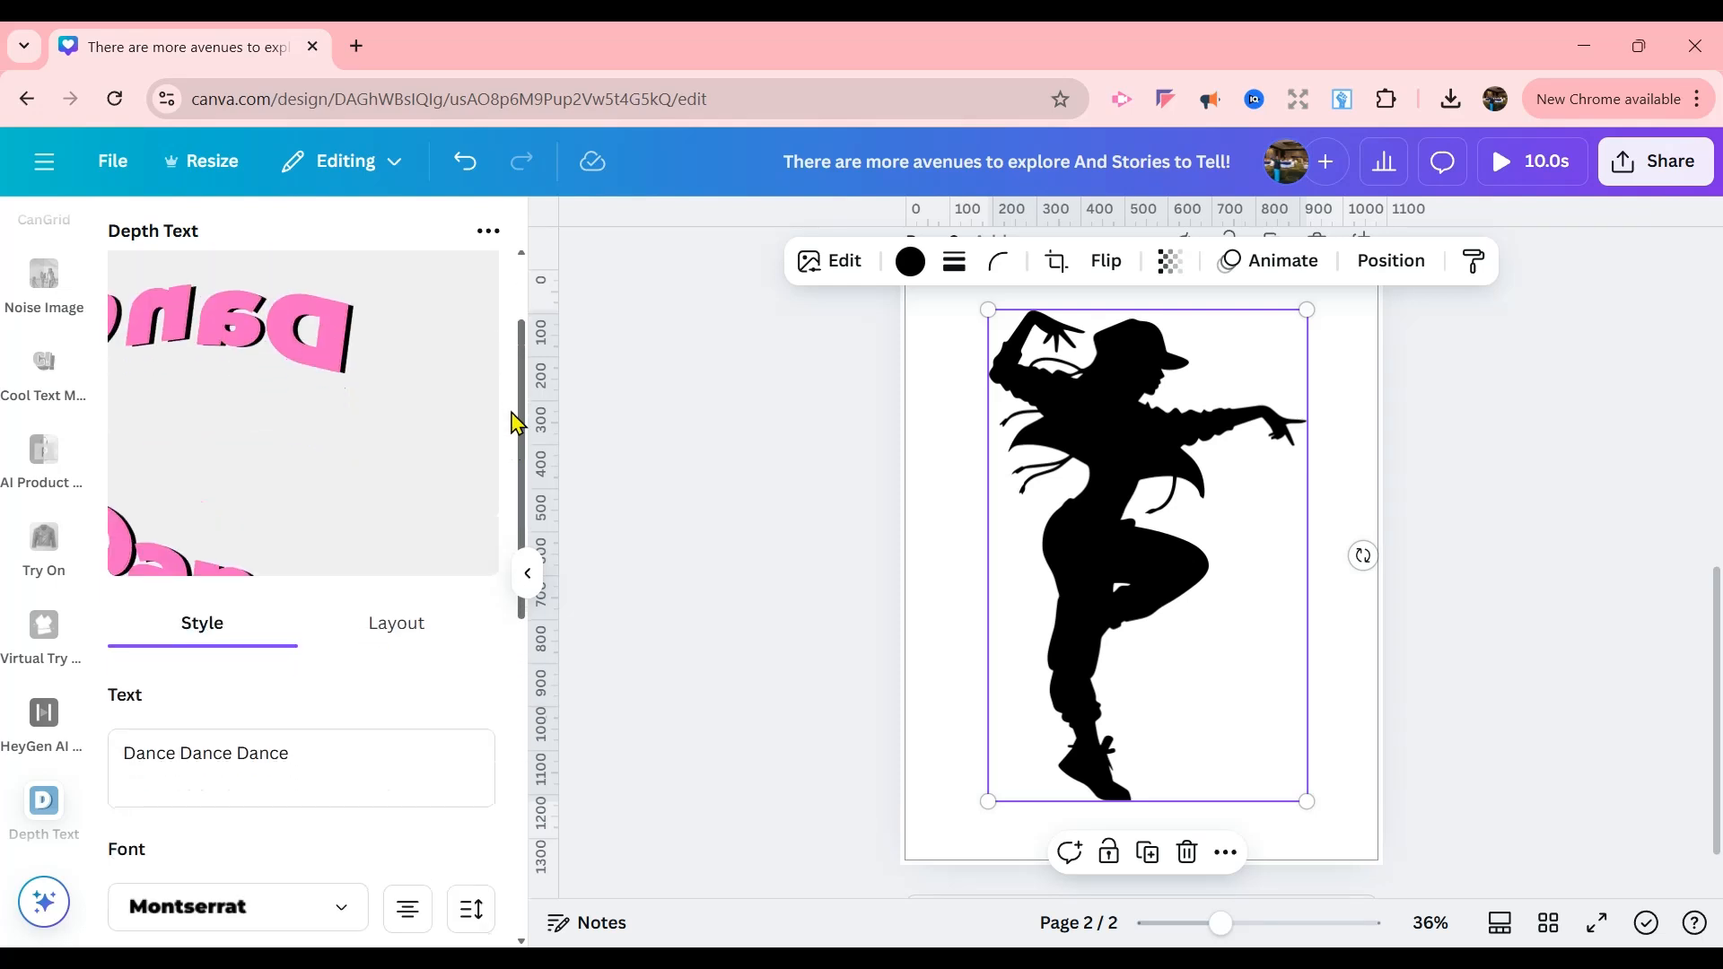
click(403, 651)
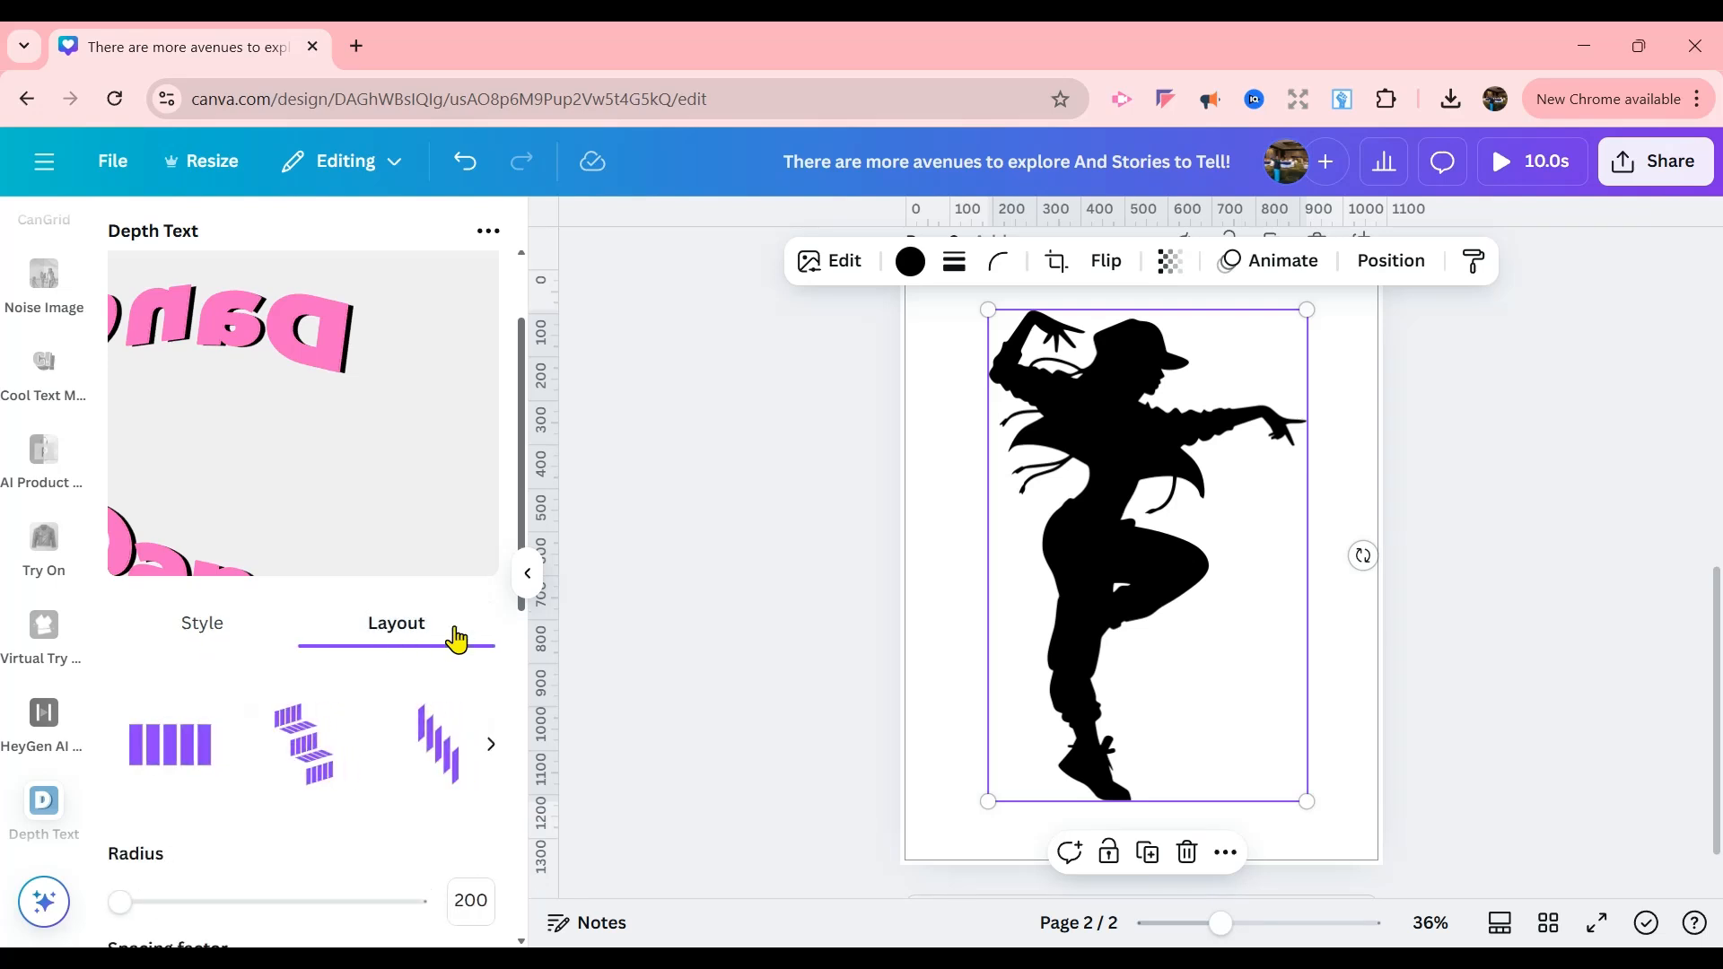
click(492, 749)
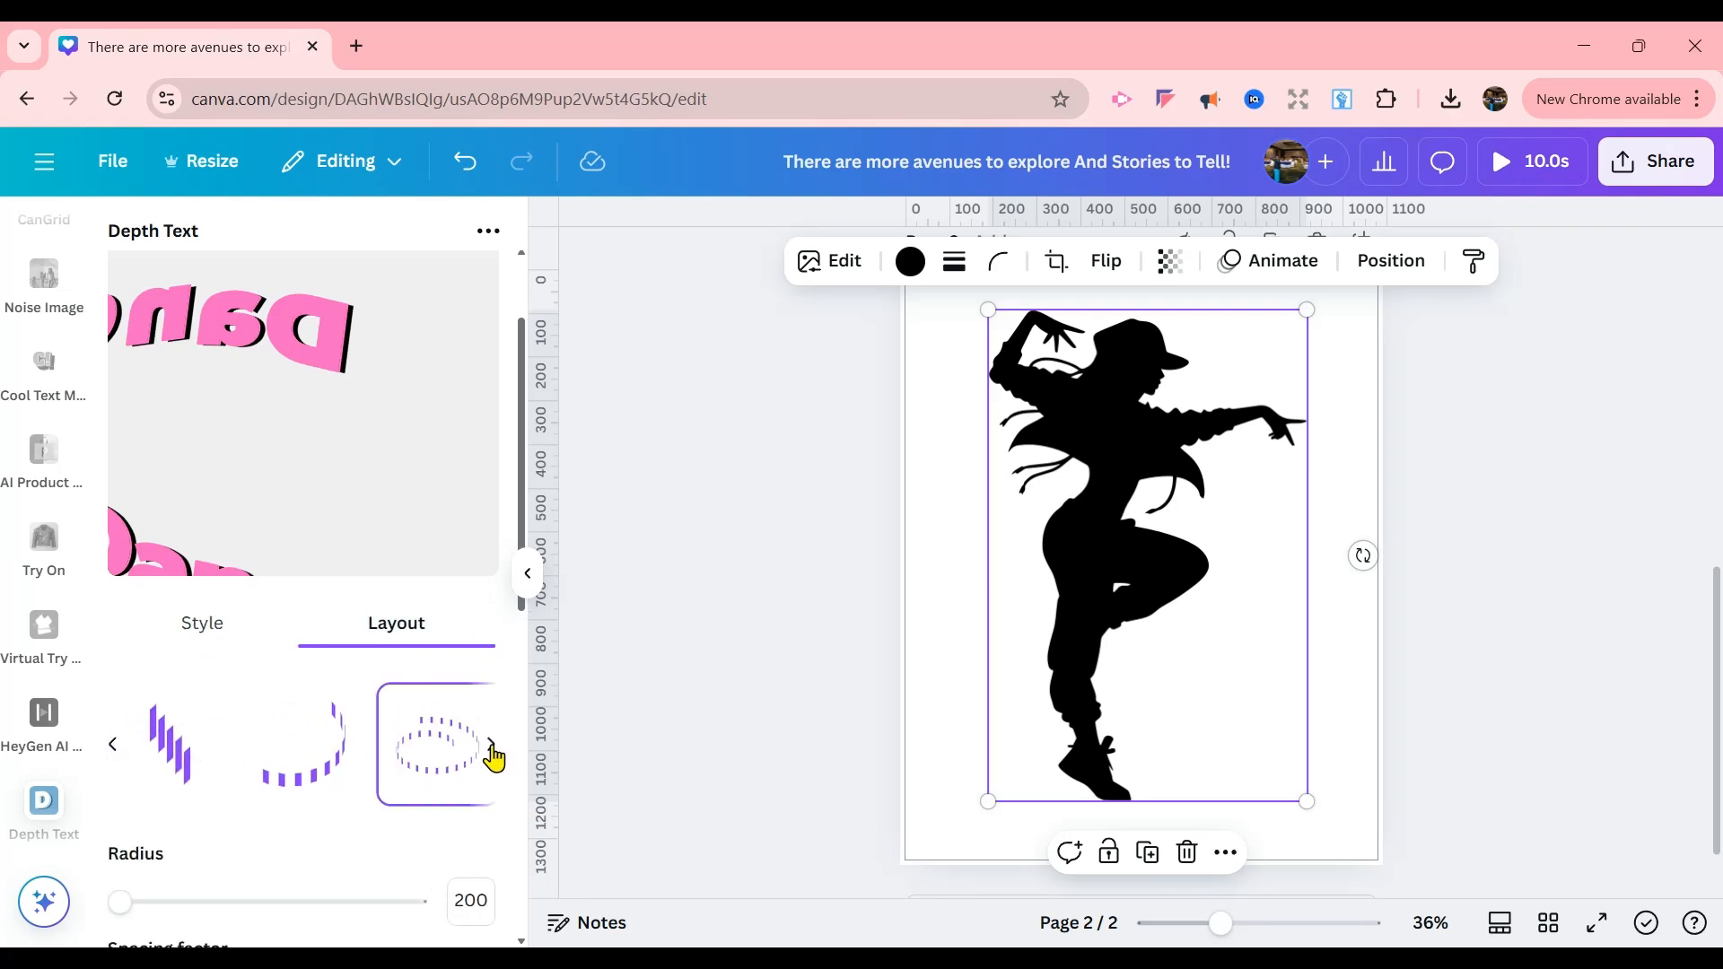
drag(523, 519, 553, 653)
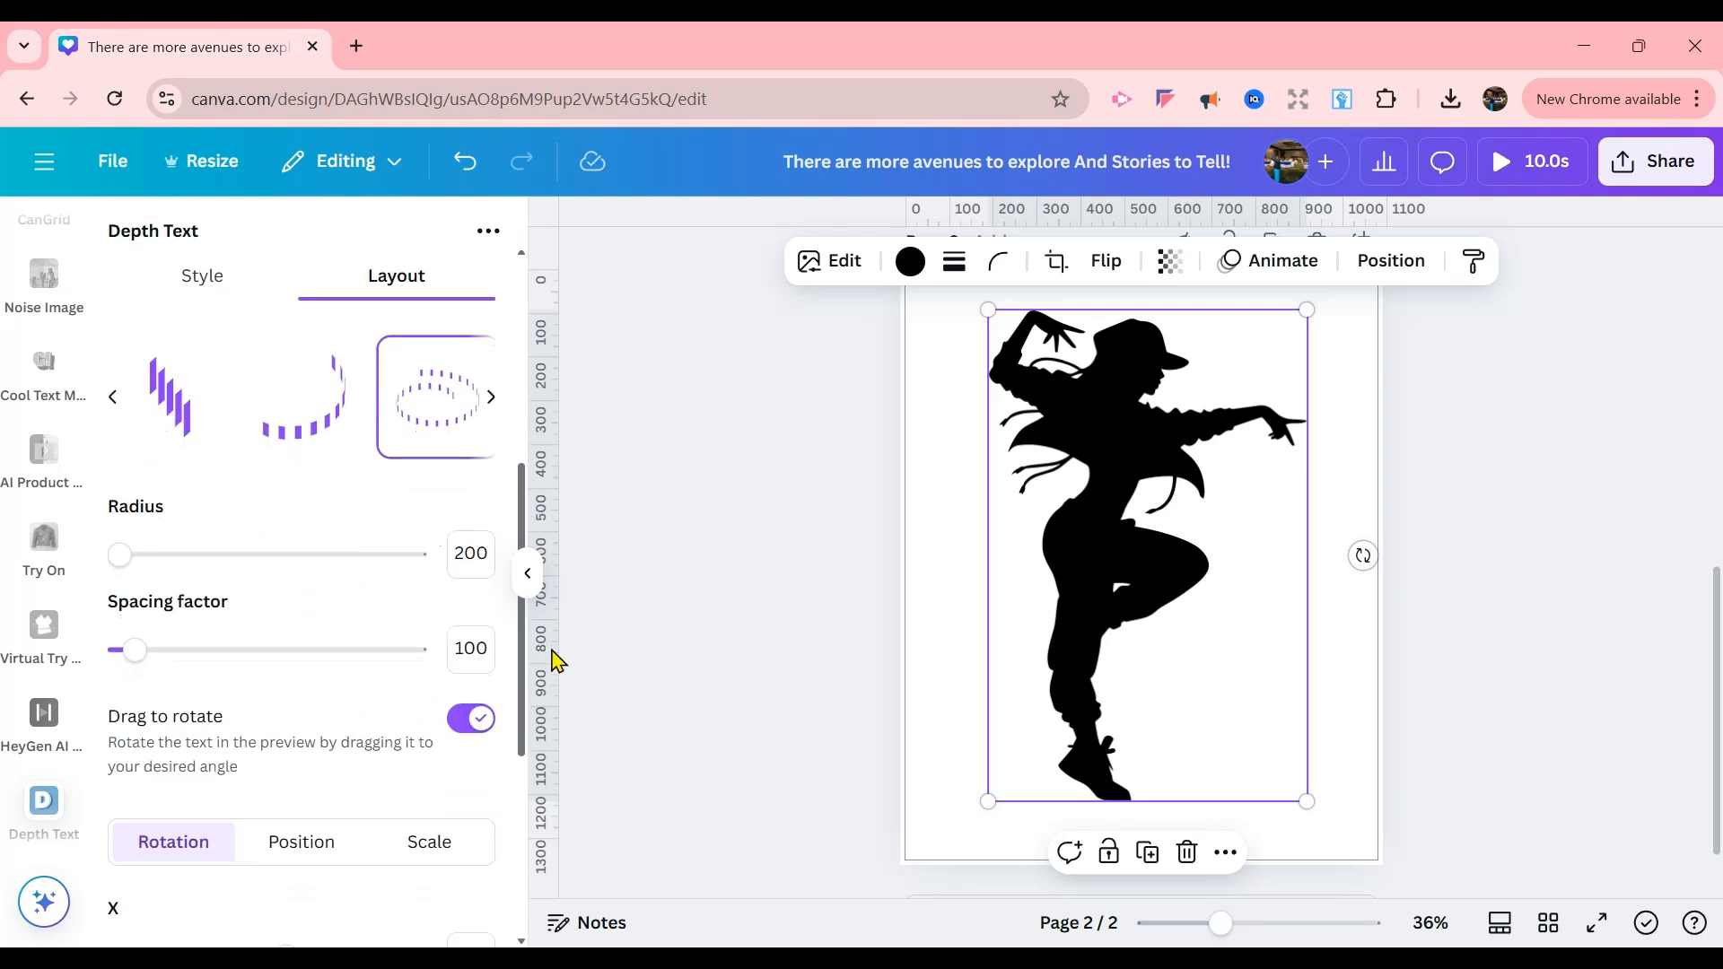
mouse_move(554, 661)
mouse_down()
mouse_move(562, 798)
mouse_move(525, 649)
mouse_up()
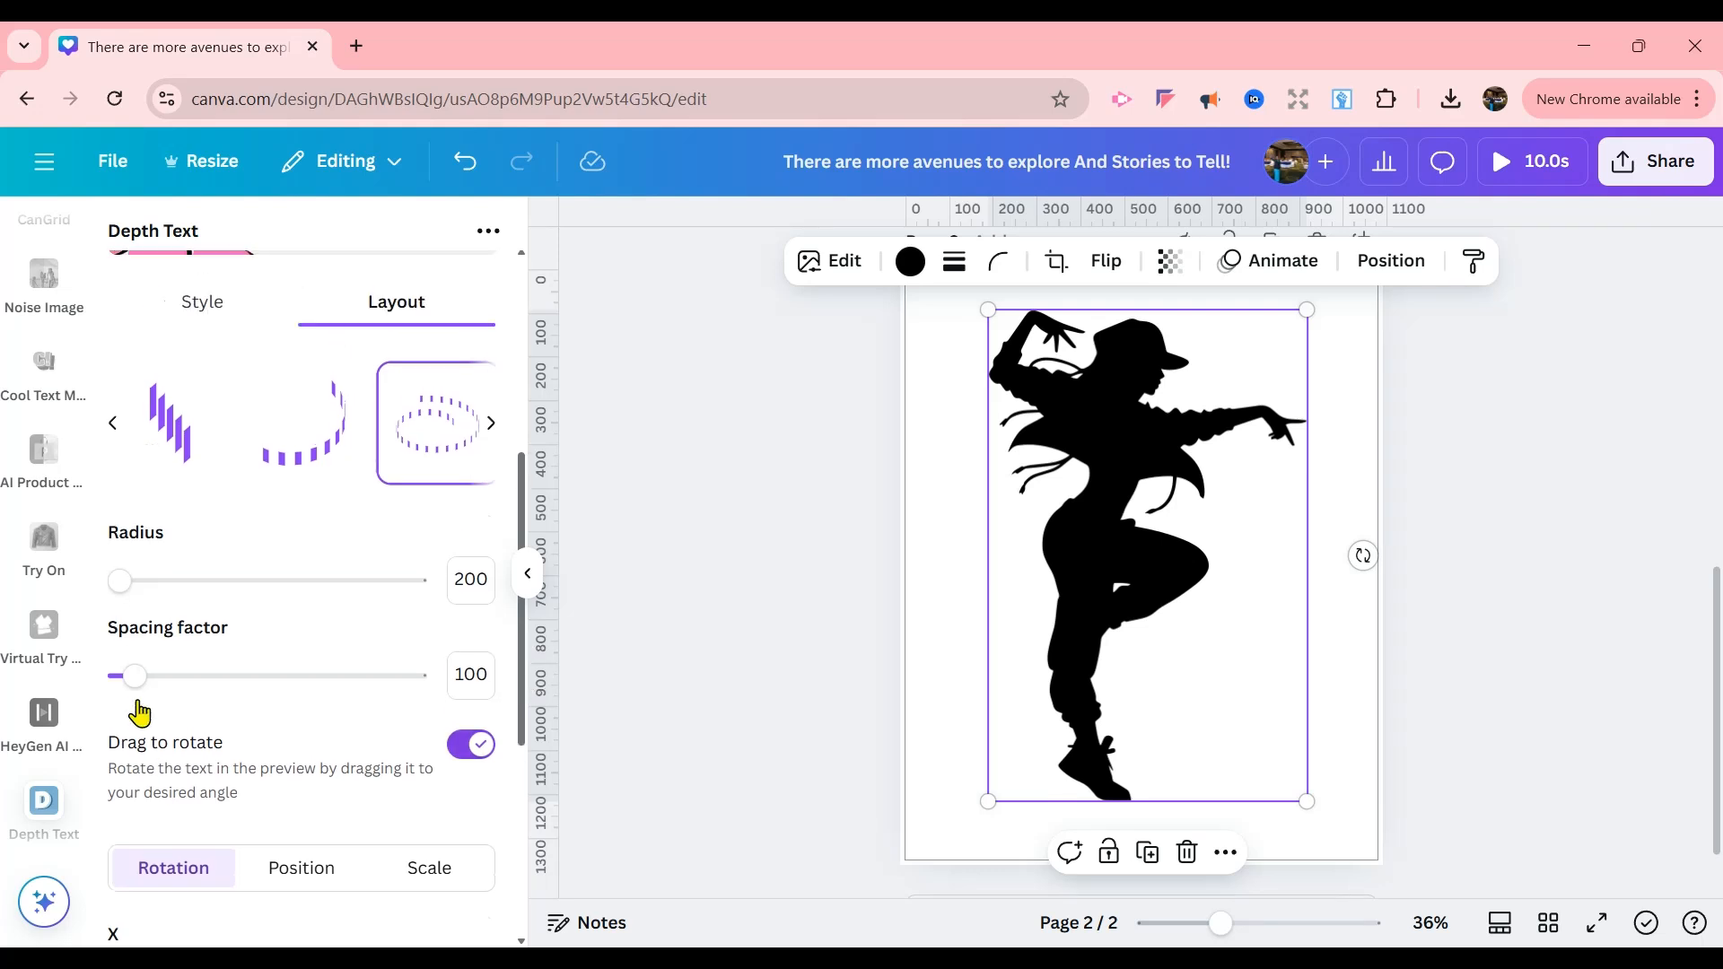
drag(137, 683, 128, 687)
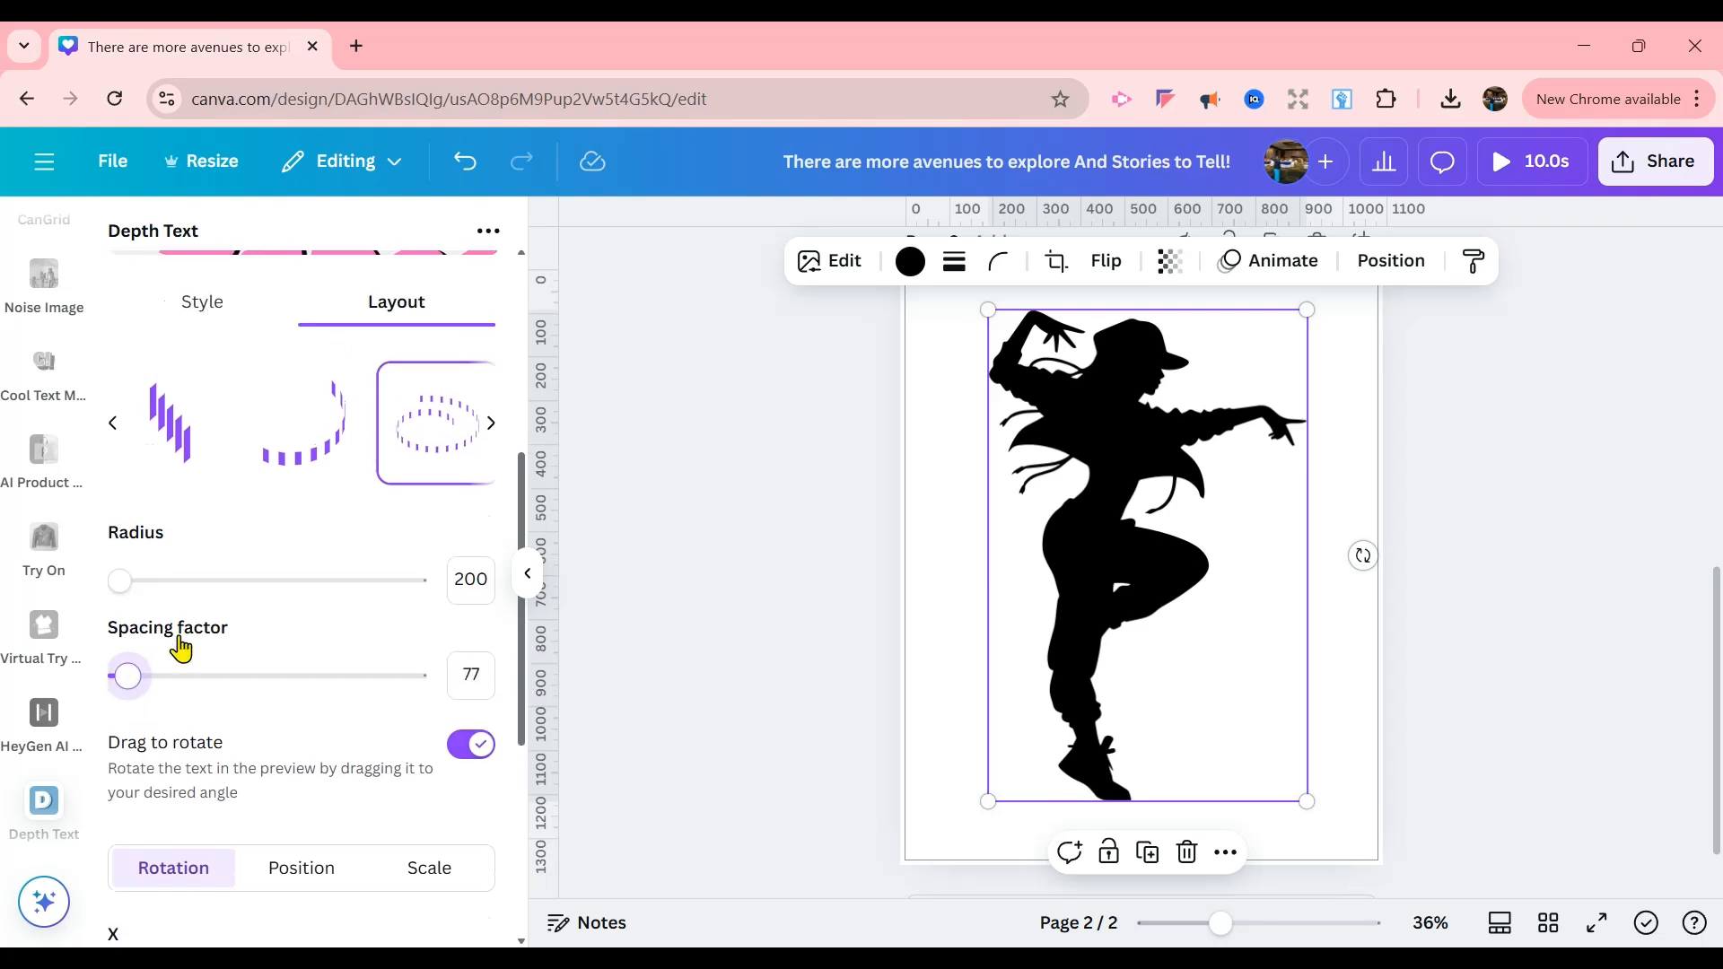
scroll(529, 392, up, 1)
scroll(523, 368, up, 4)
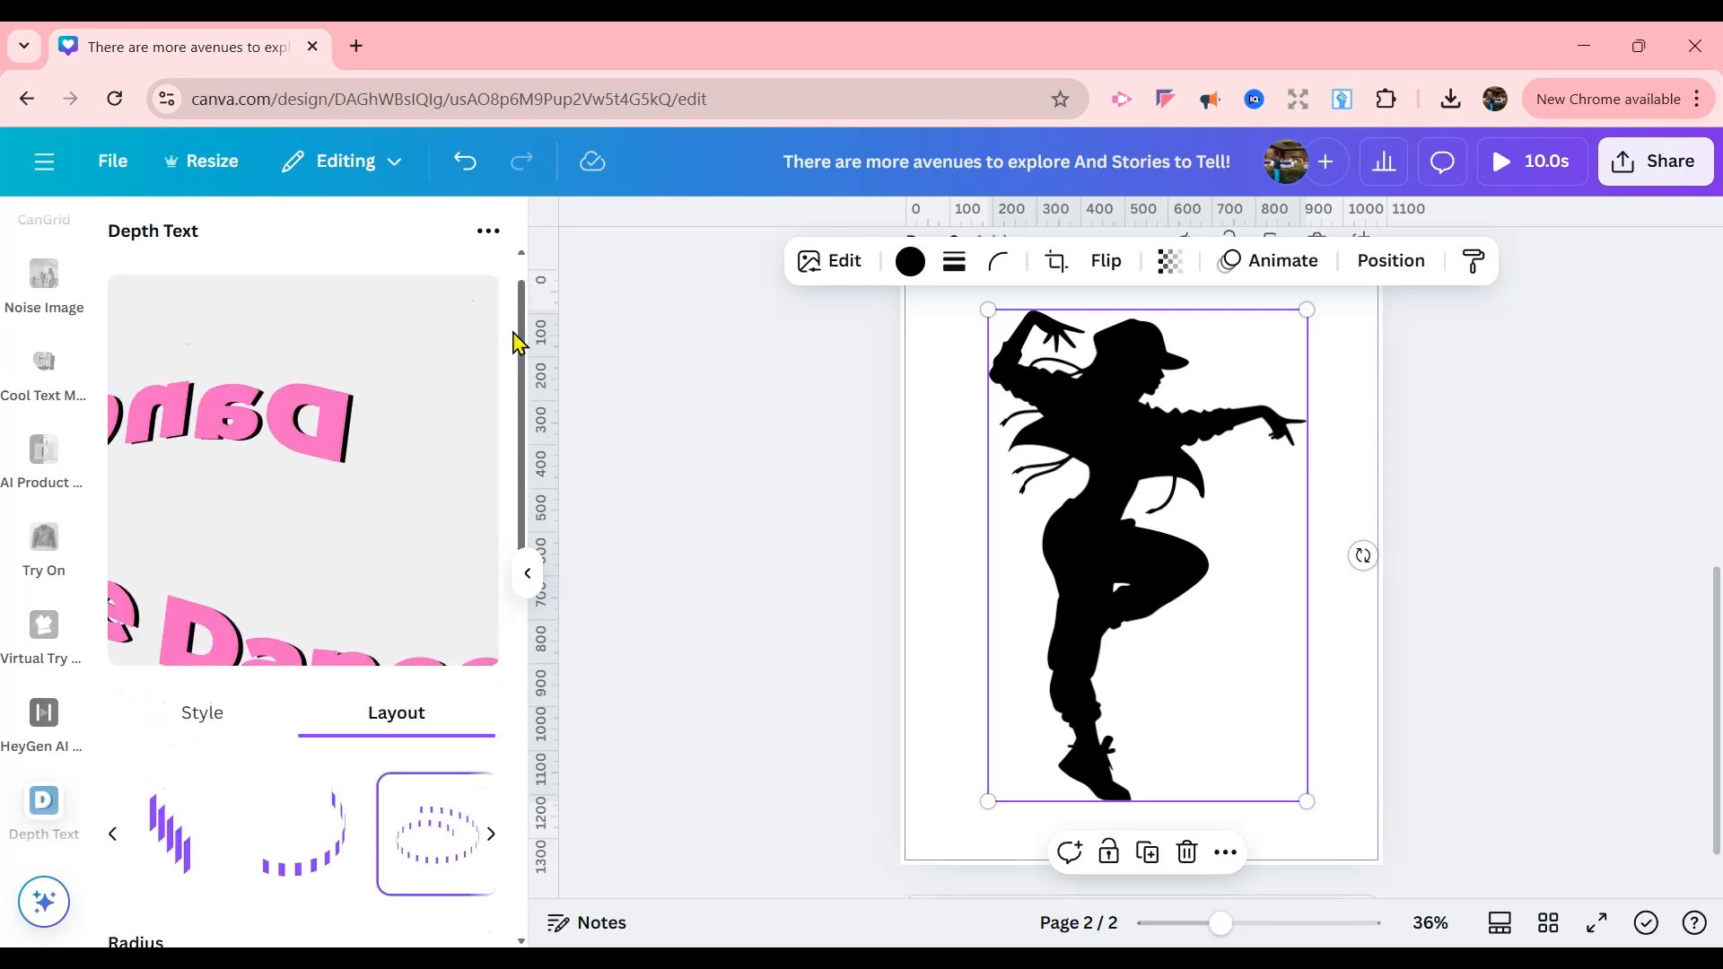
Step: Add the pink spiral depth text to the page with the dancing silhouette
drag(517, 341, 551, 717)
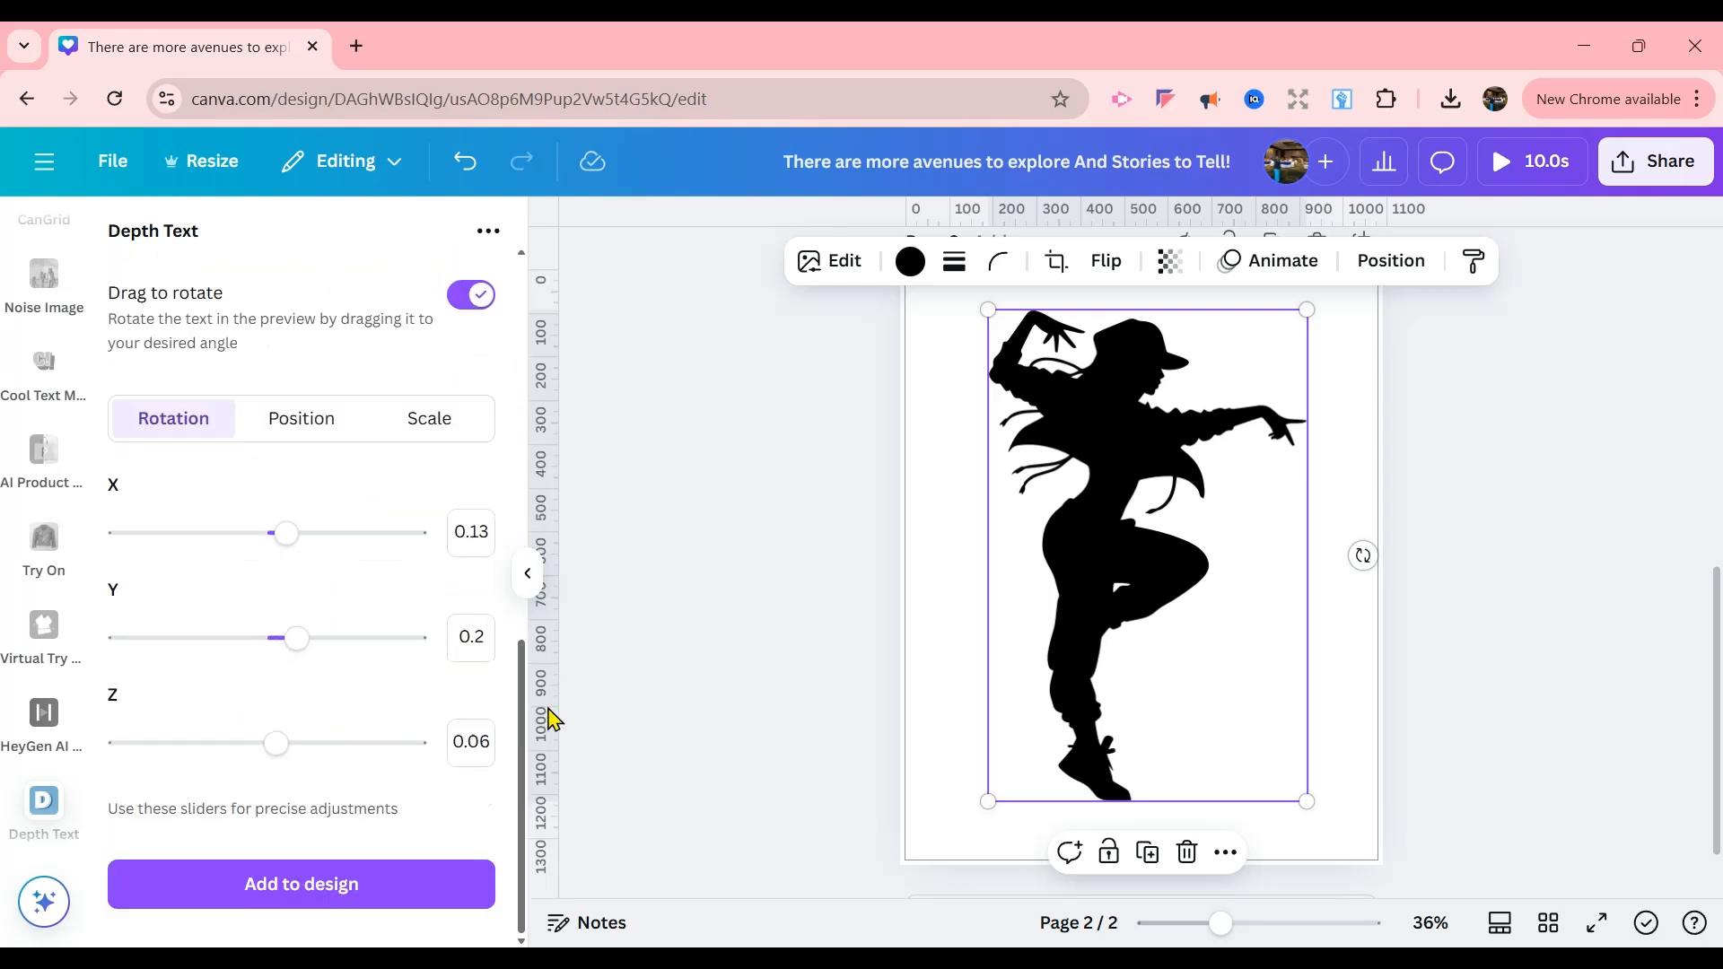
click(320, 885)
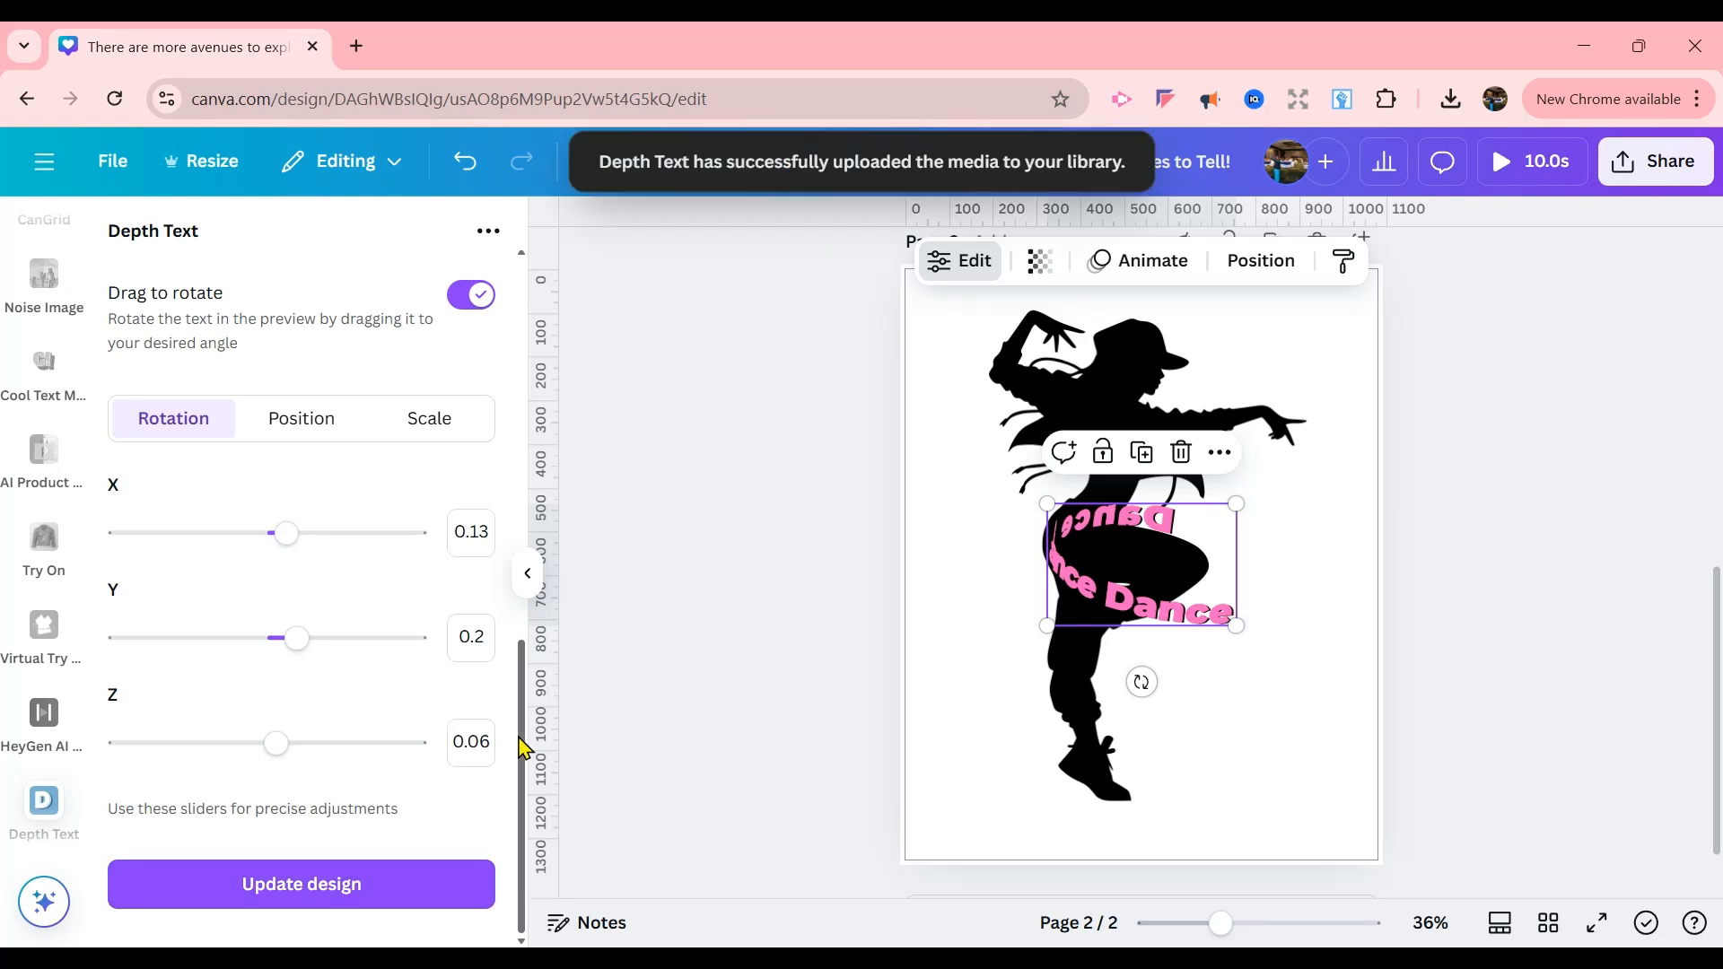
Step: Extend the depth text to three lines of "Dance Dance Dance" and update it in the design
drag(524, 747, 458, 446)
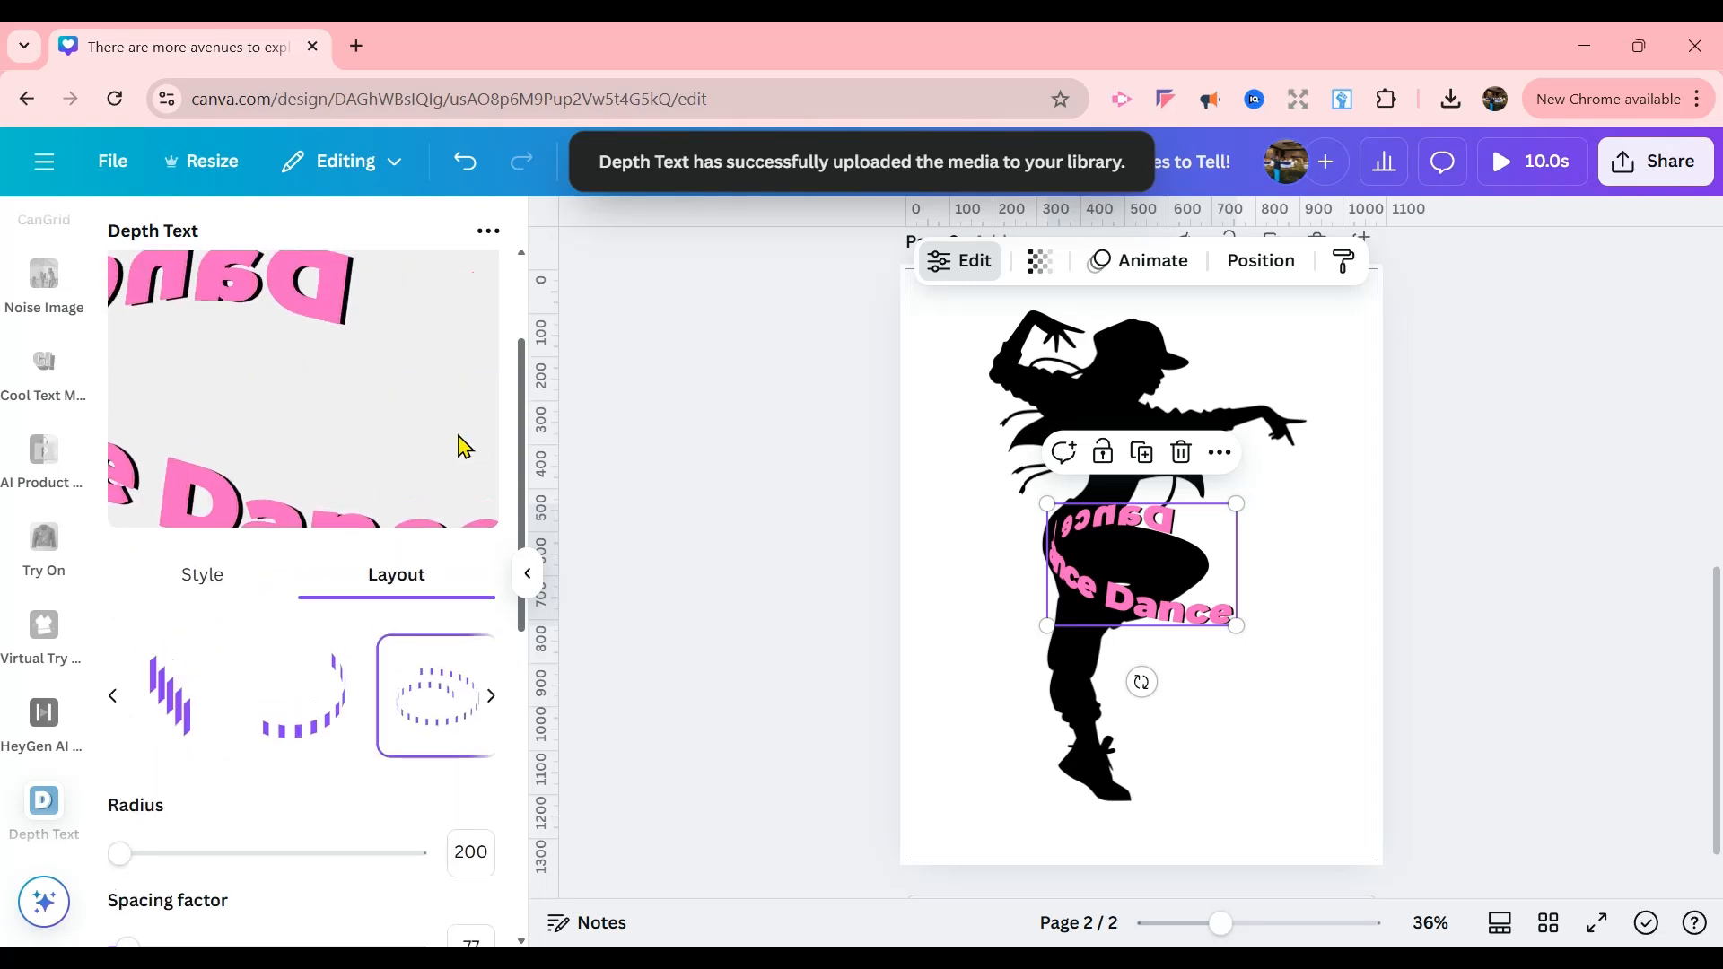
click(215, 592)
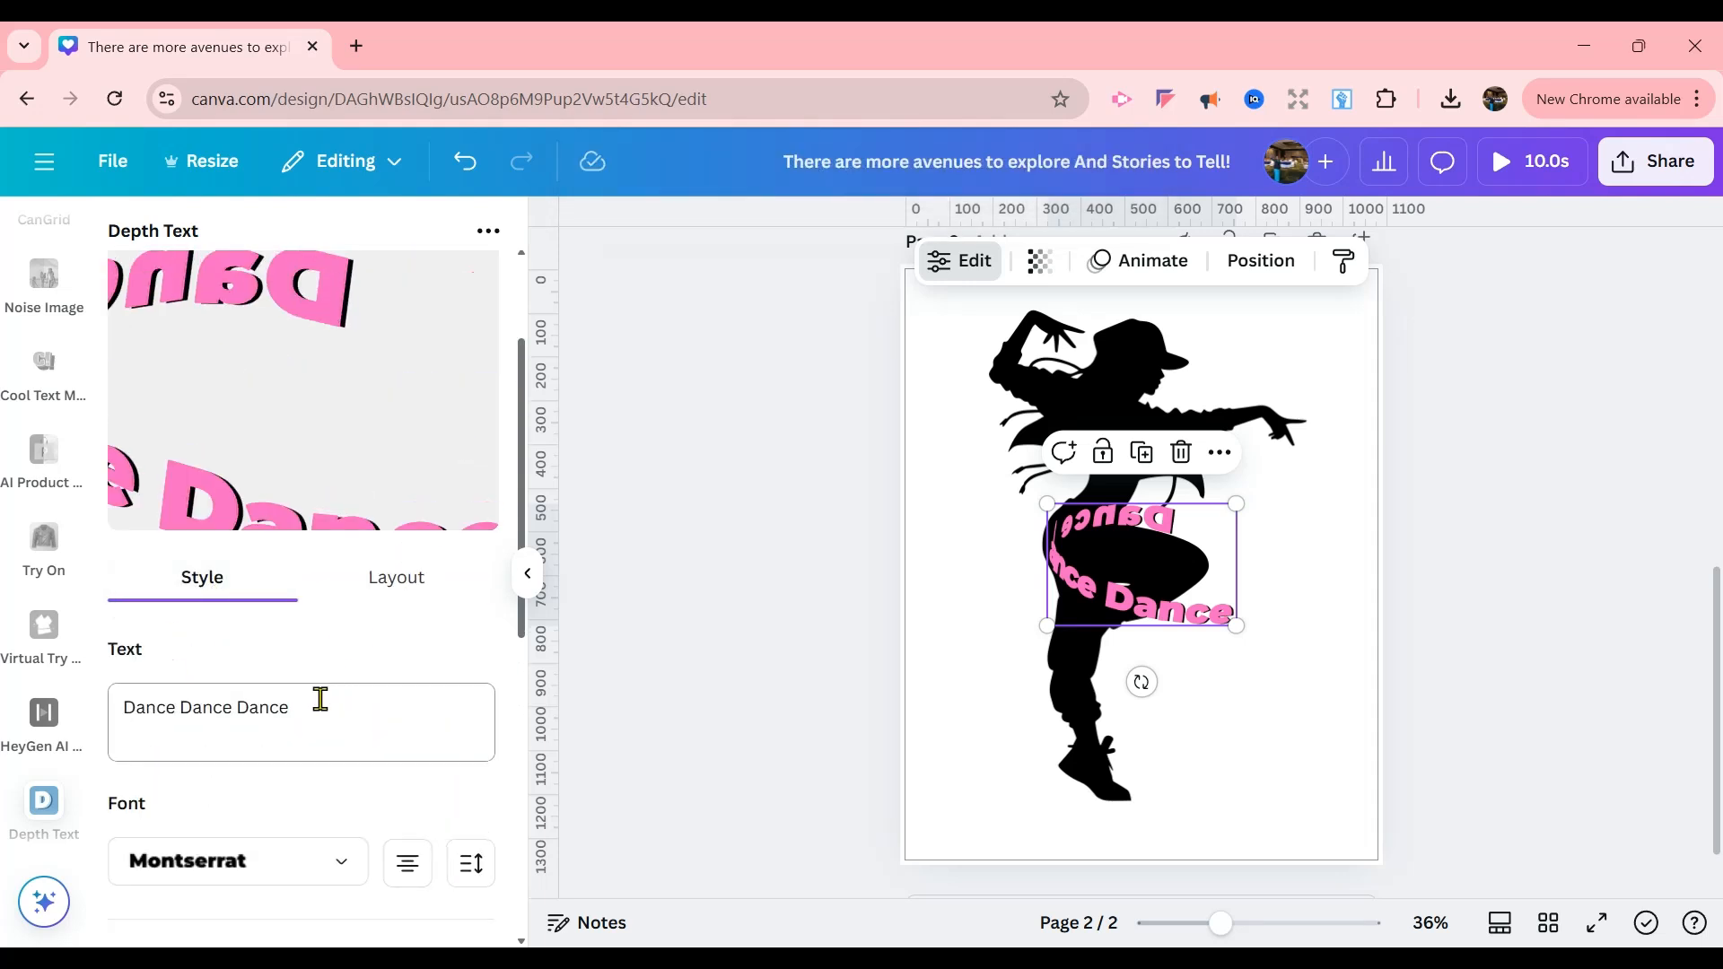
click(321, 700)
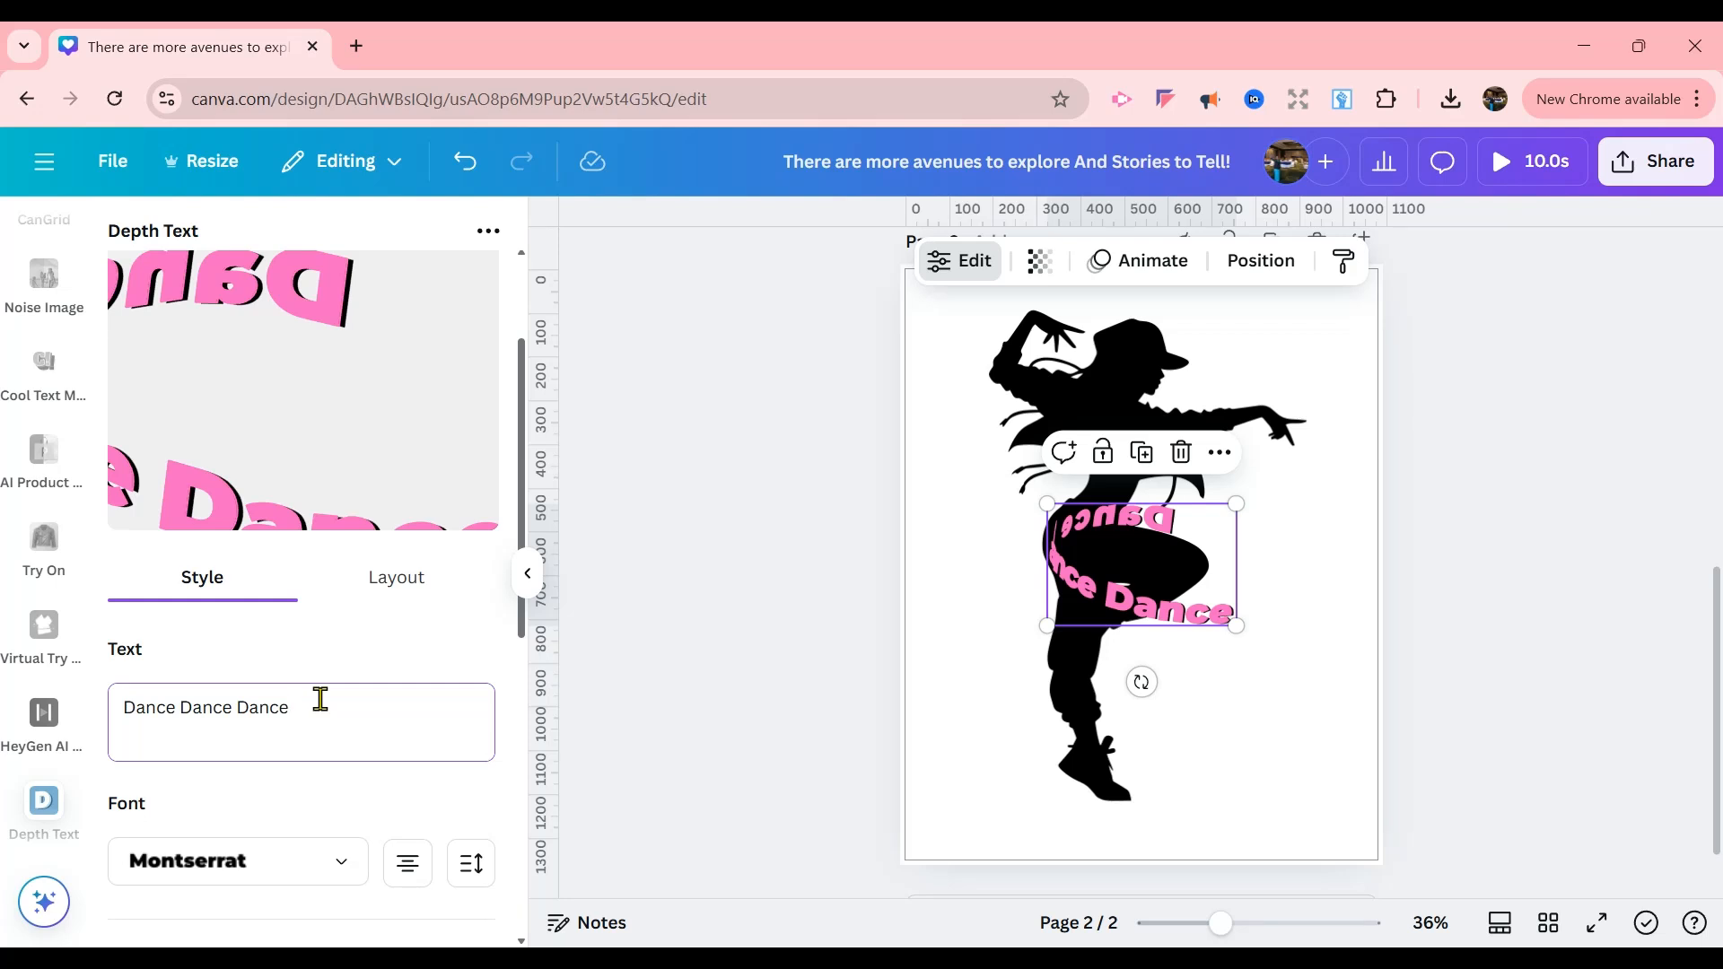
drag(321, 699, 125, 709)
key(ctrl+c)
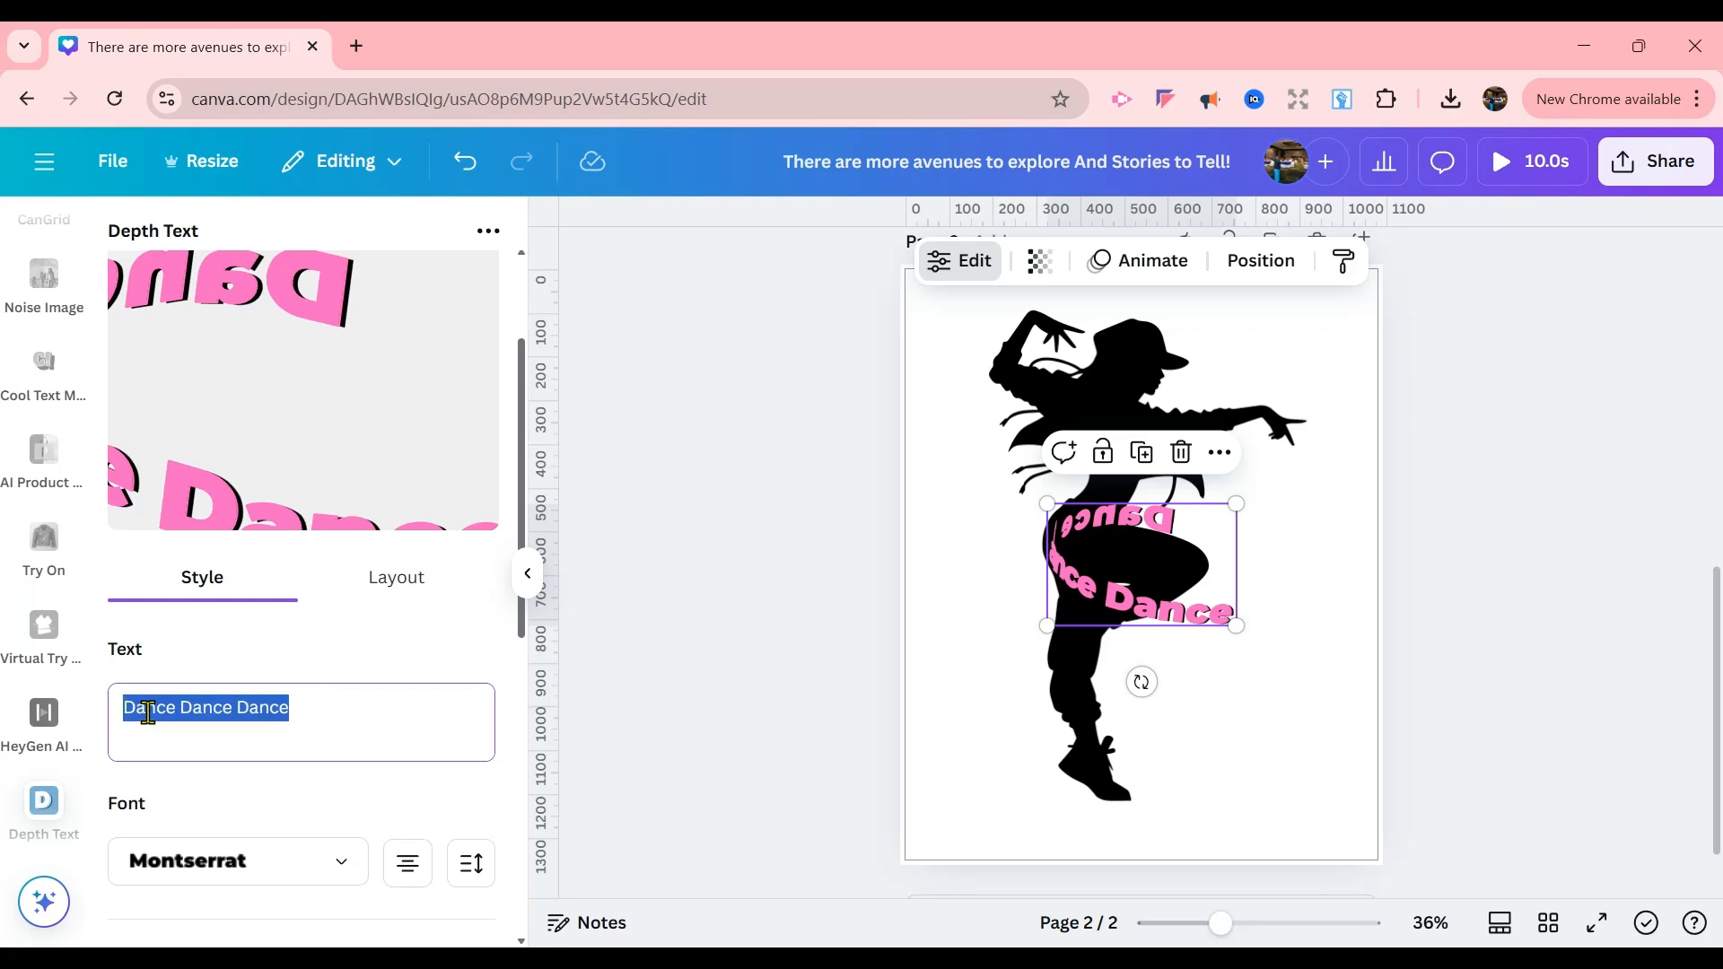
click(313, 715)
key(Return)
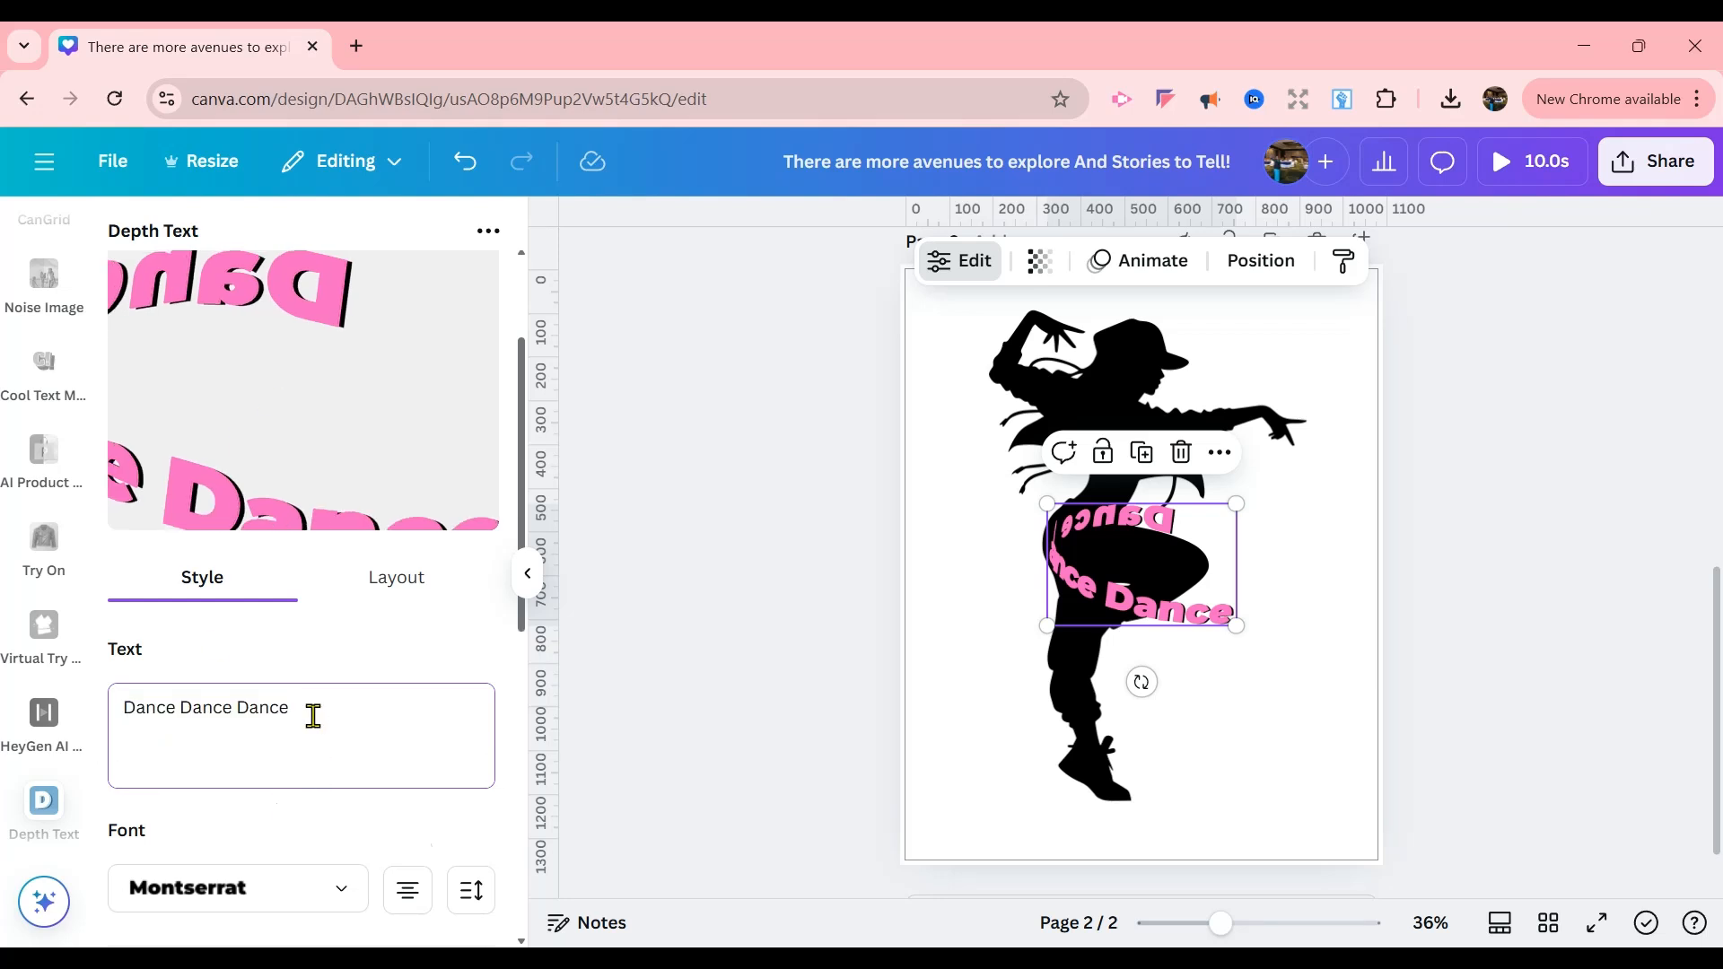
key(ctrl+v)
key(Return)
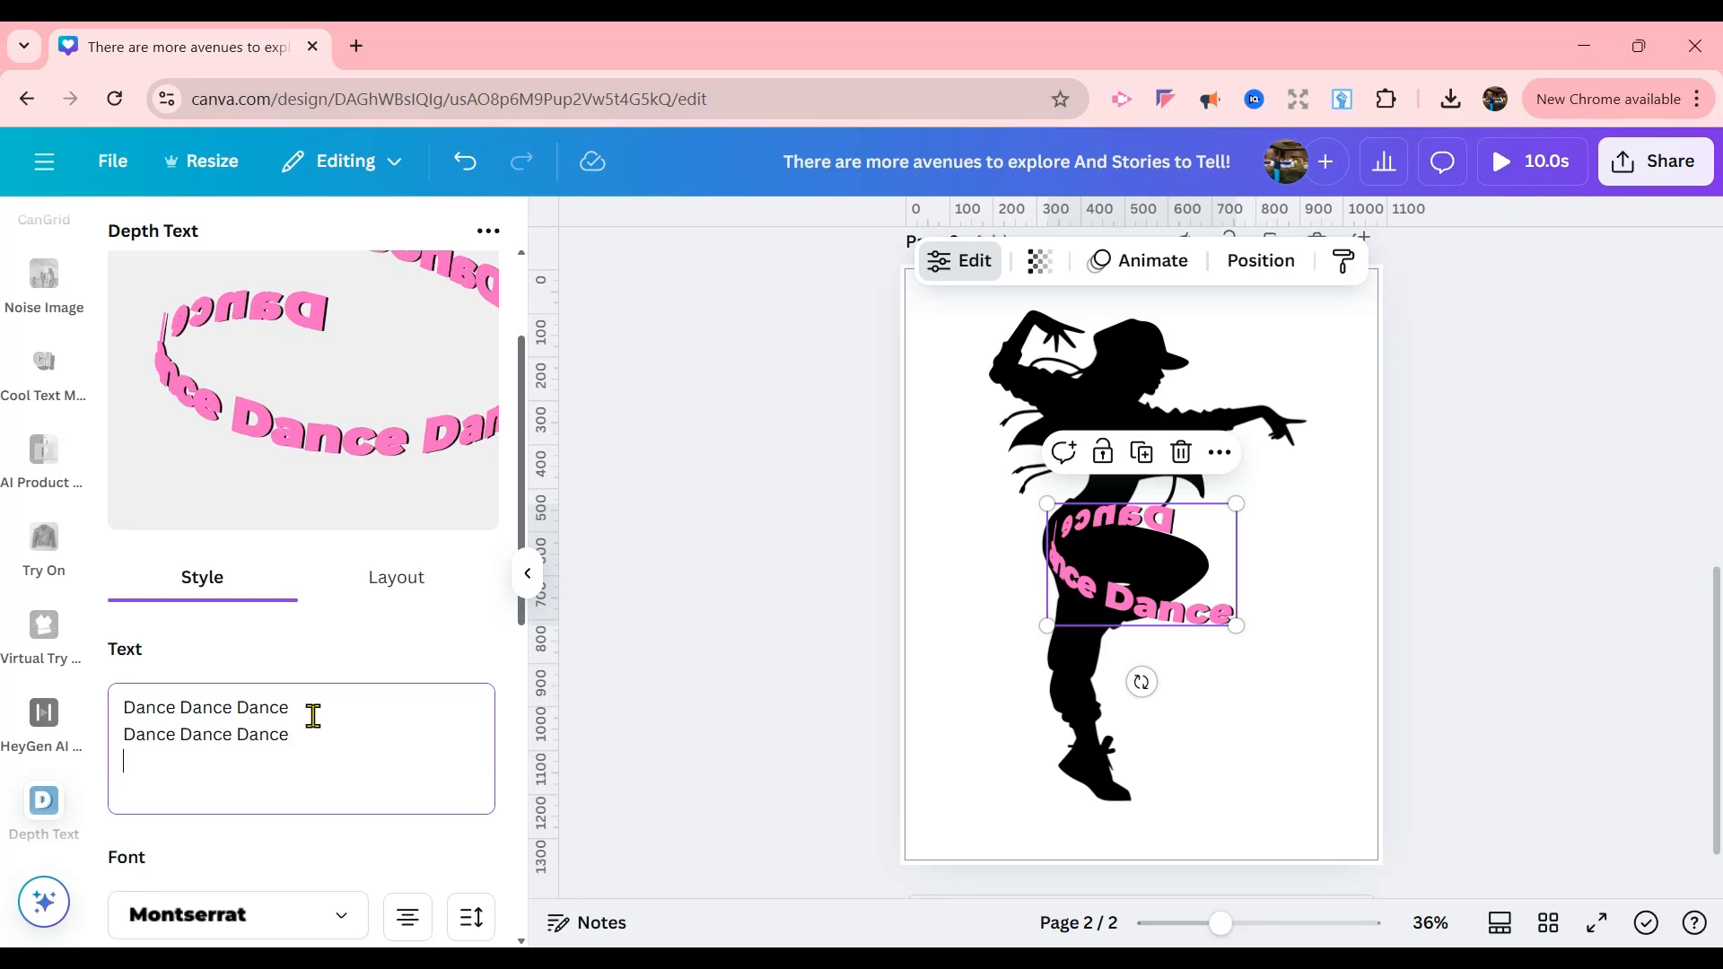
key(ctrl+v)
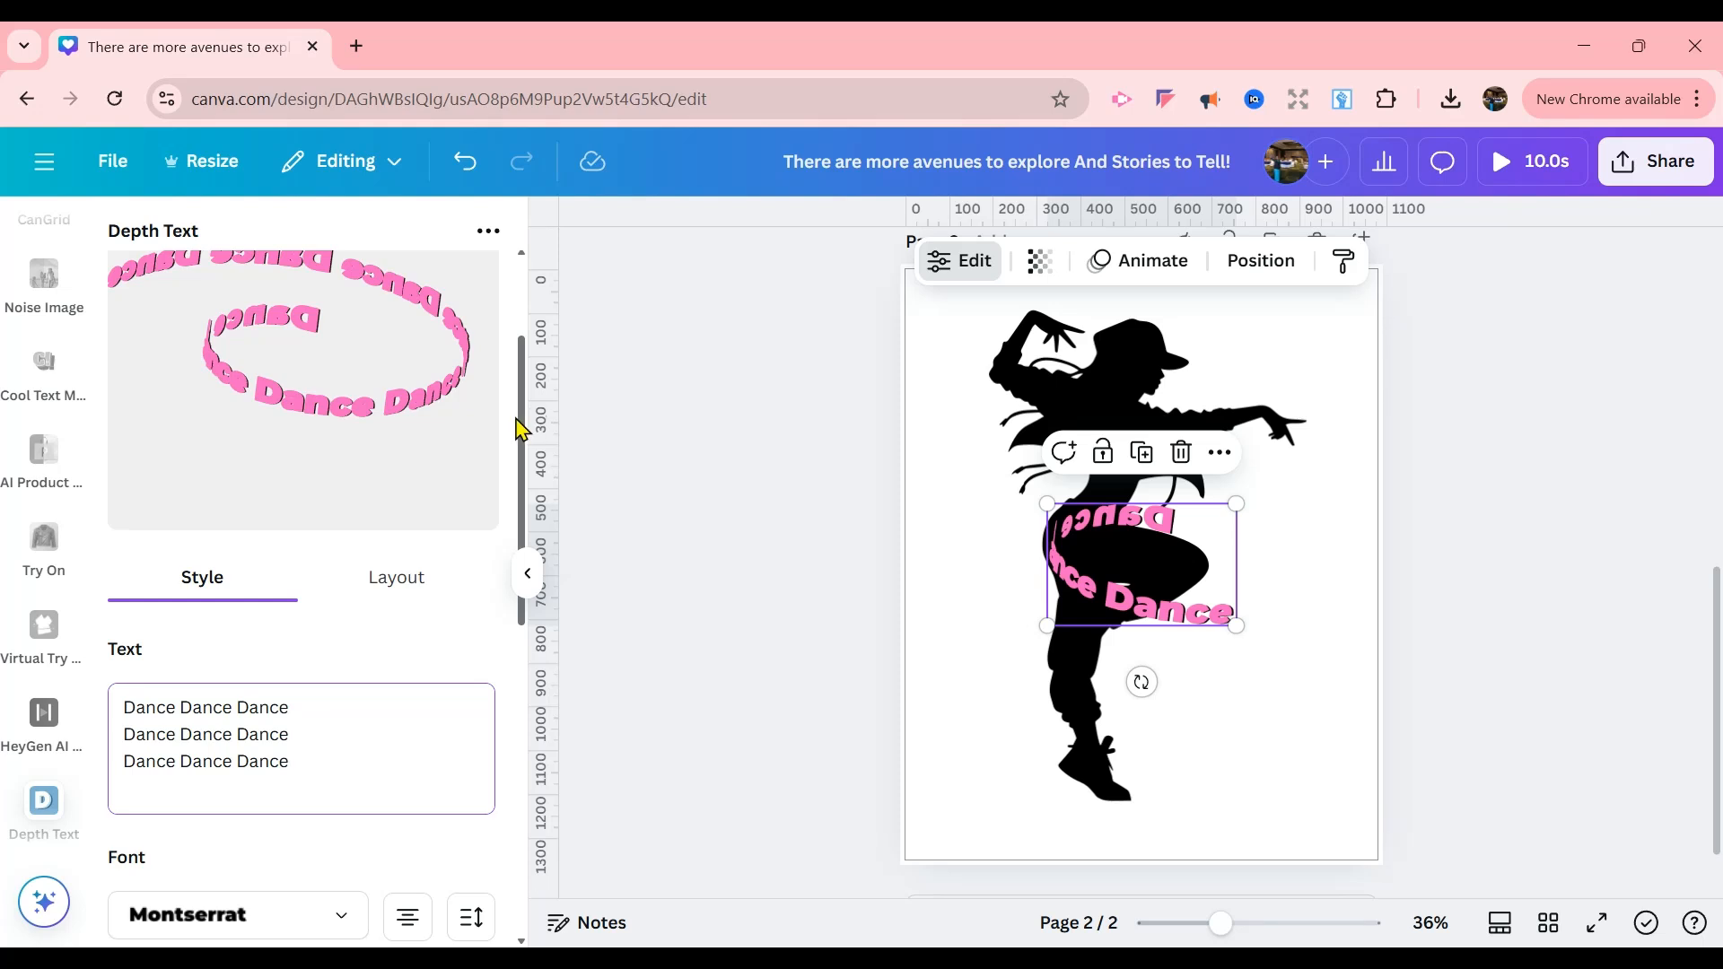
drag(530, 432, 534, 779)
click(348, 887)
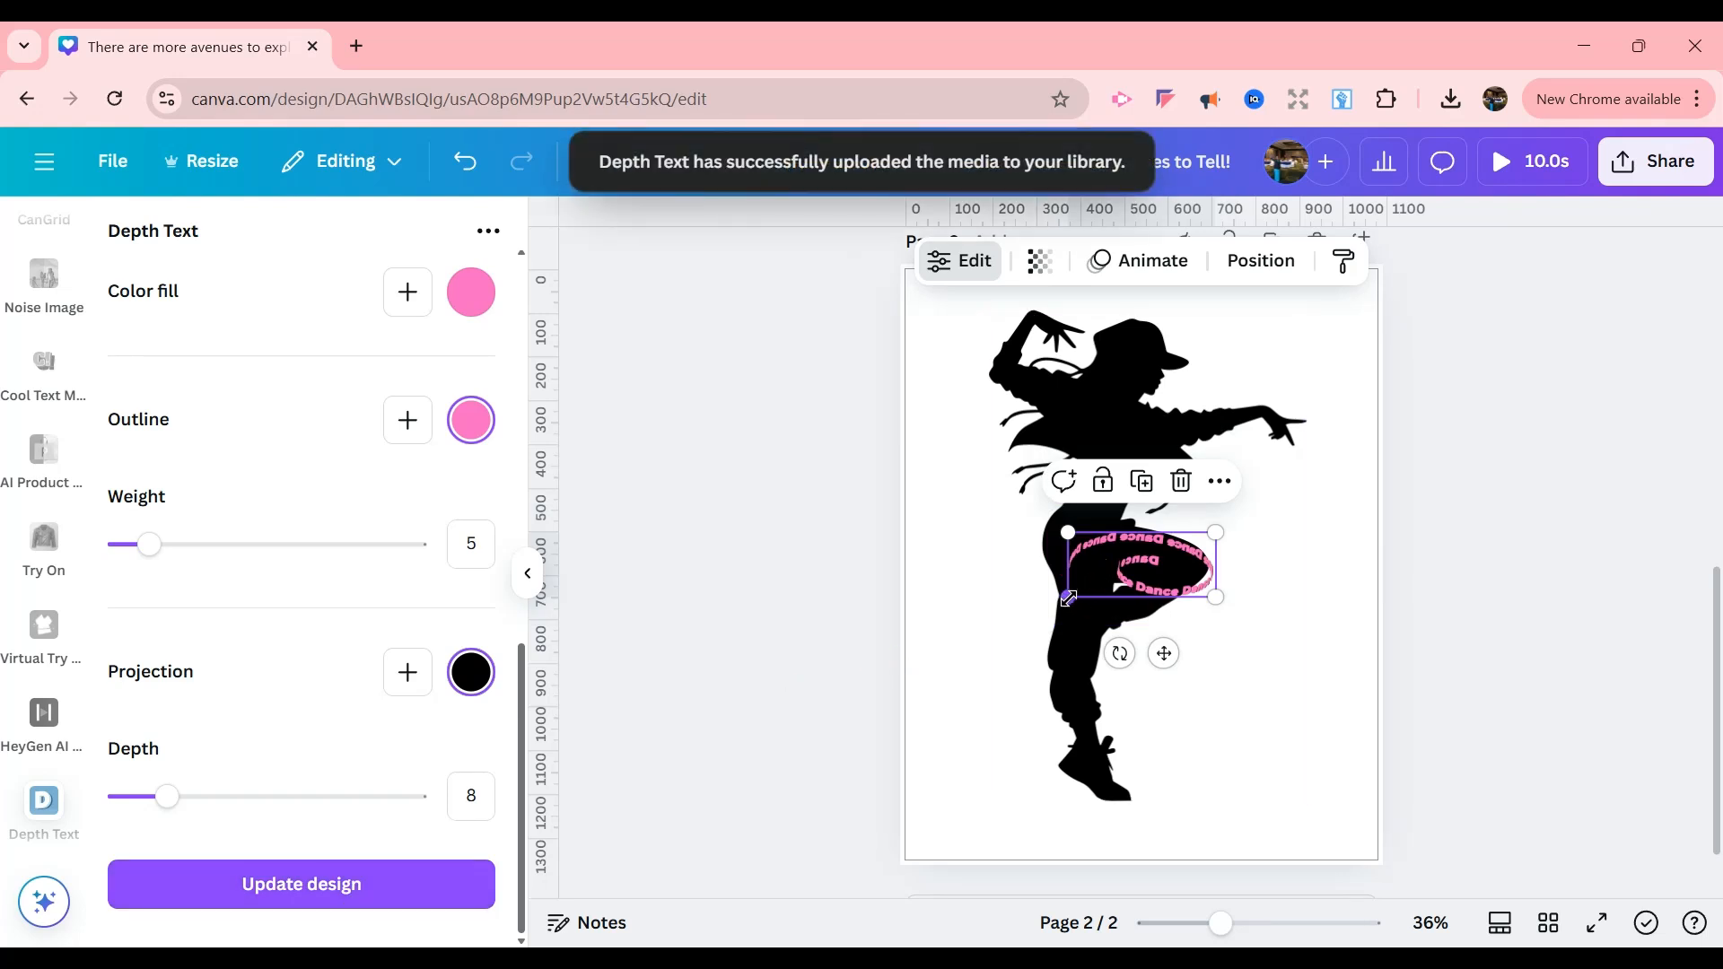
Step: Enlarge the spiral text to nearly the page width, tilt it slightly counterclockwise and position it around the dancer's waist
drag(1068, 598, 989, 680)
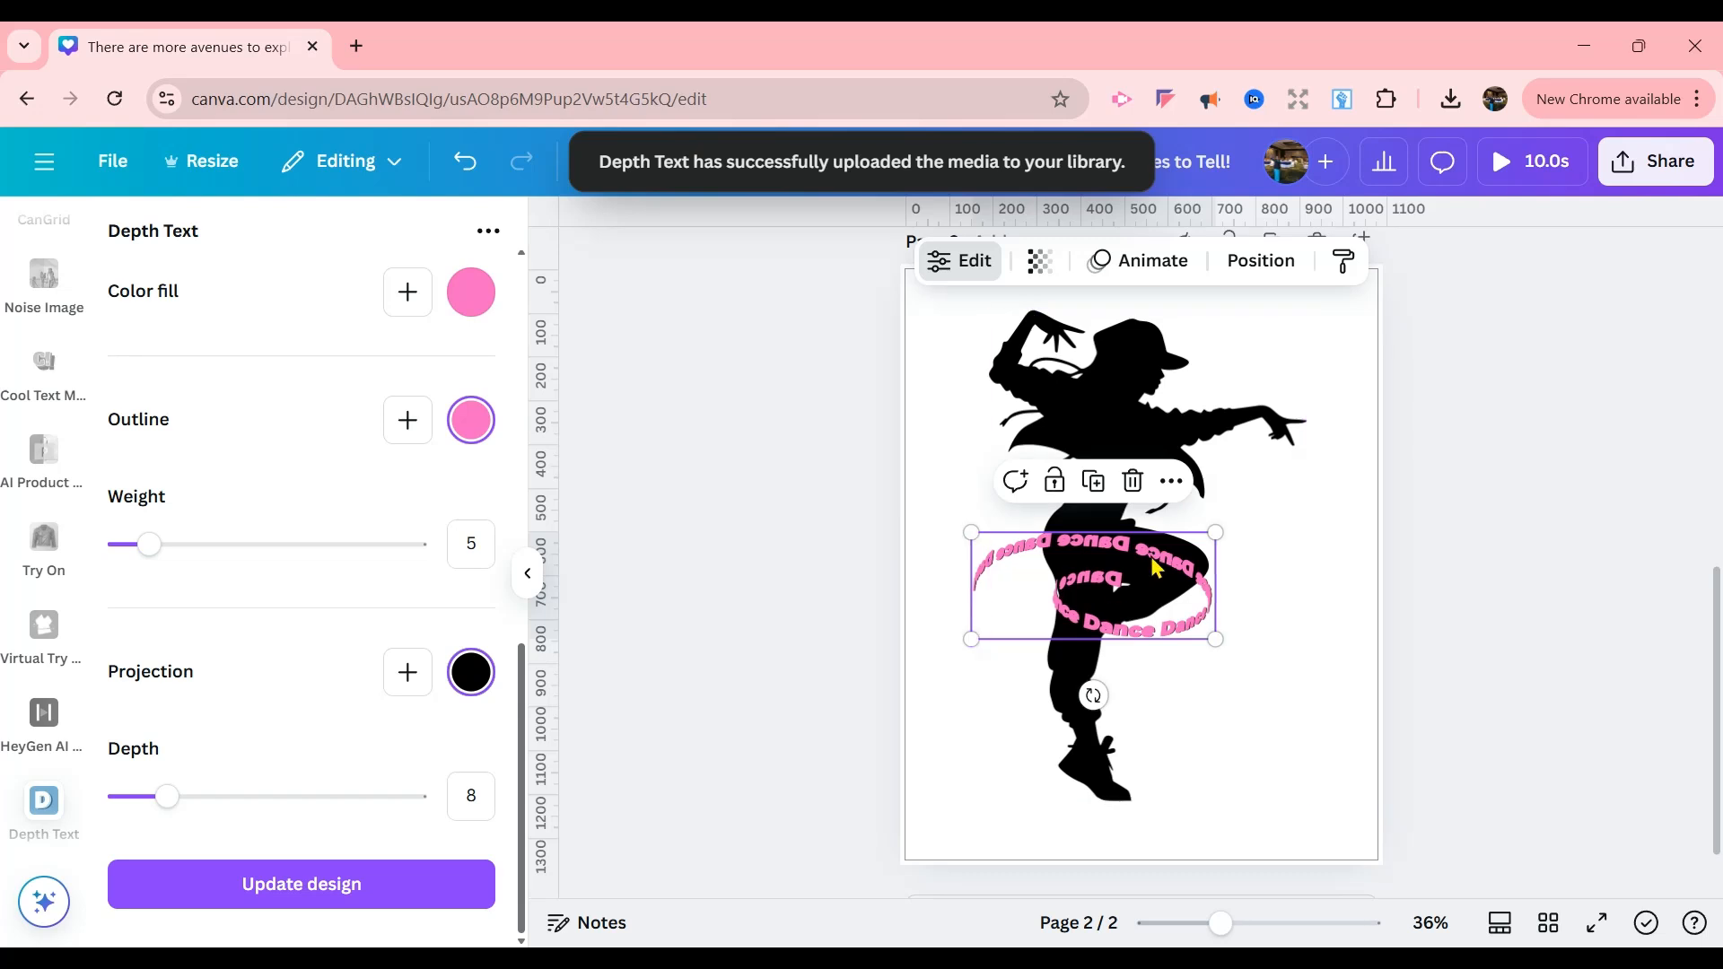
drag(1215, 531, 1351, 473)
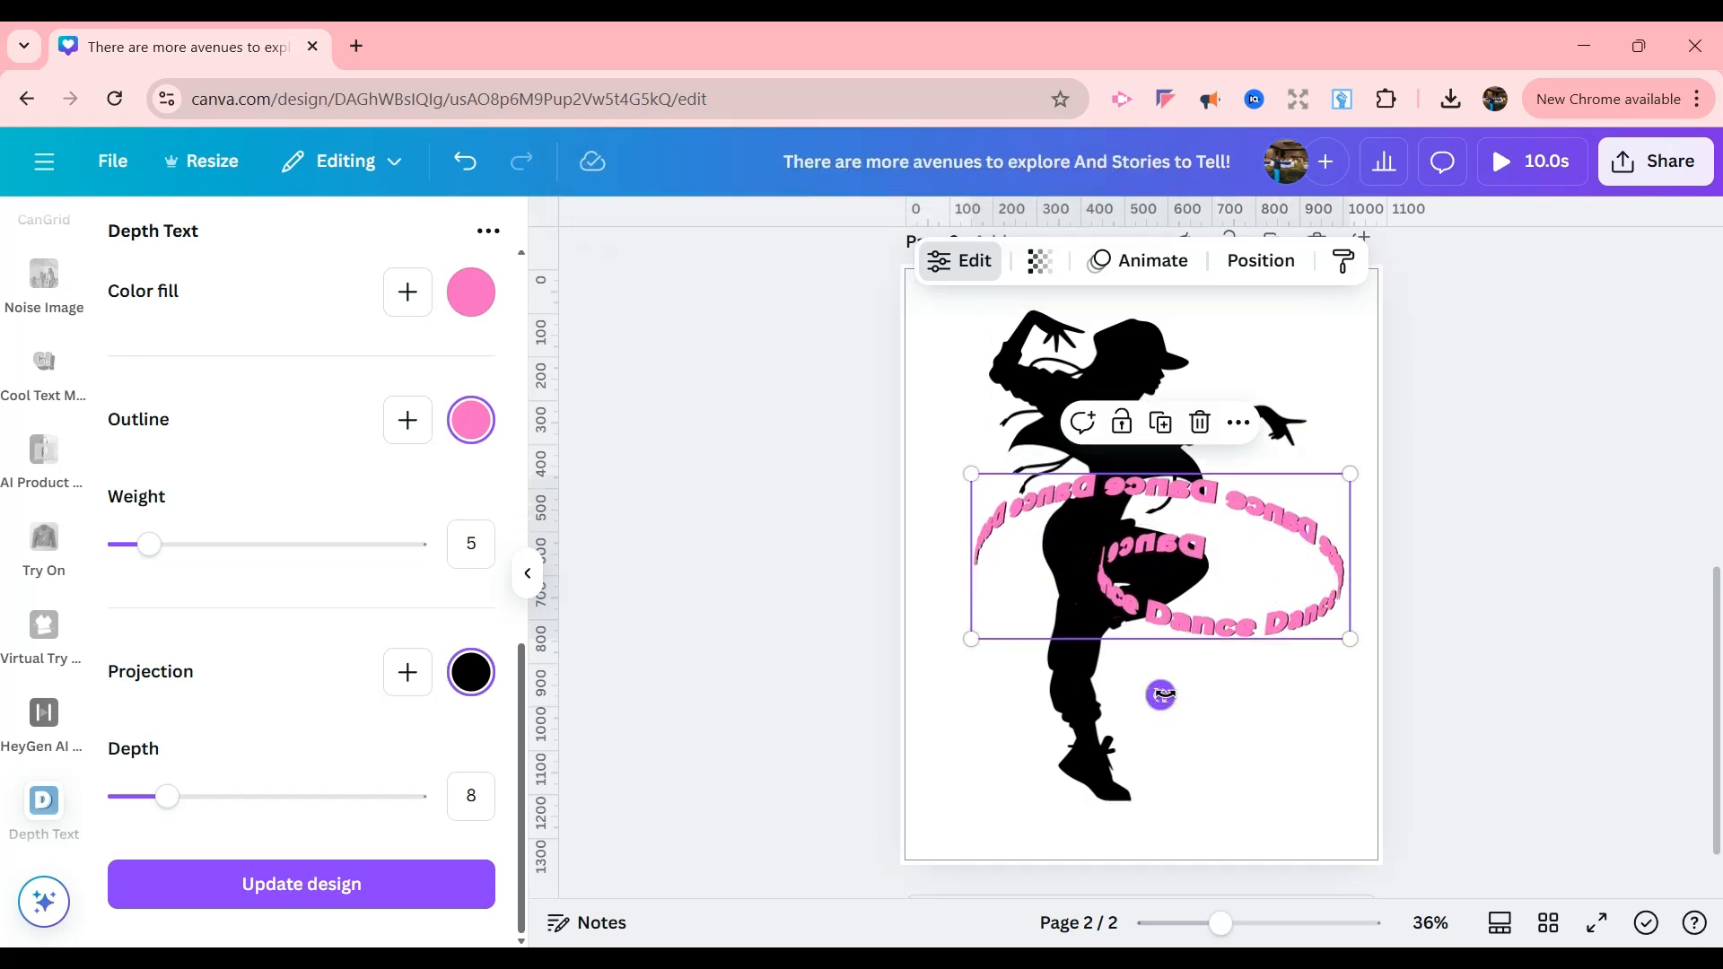
mouse_move(1160, 695)
mouse_down()
mouse_move(1020, 697)
mouse_move(1122, 714)
mouse_move(1172, 689)
mouse_up()
drag(1219, 503, 1205, 485)
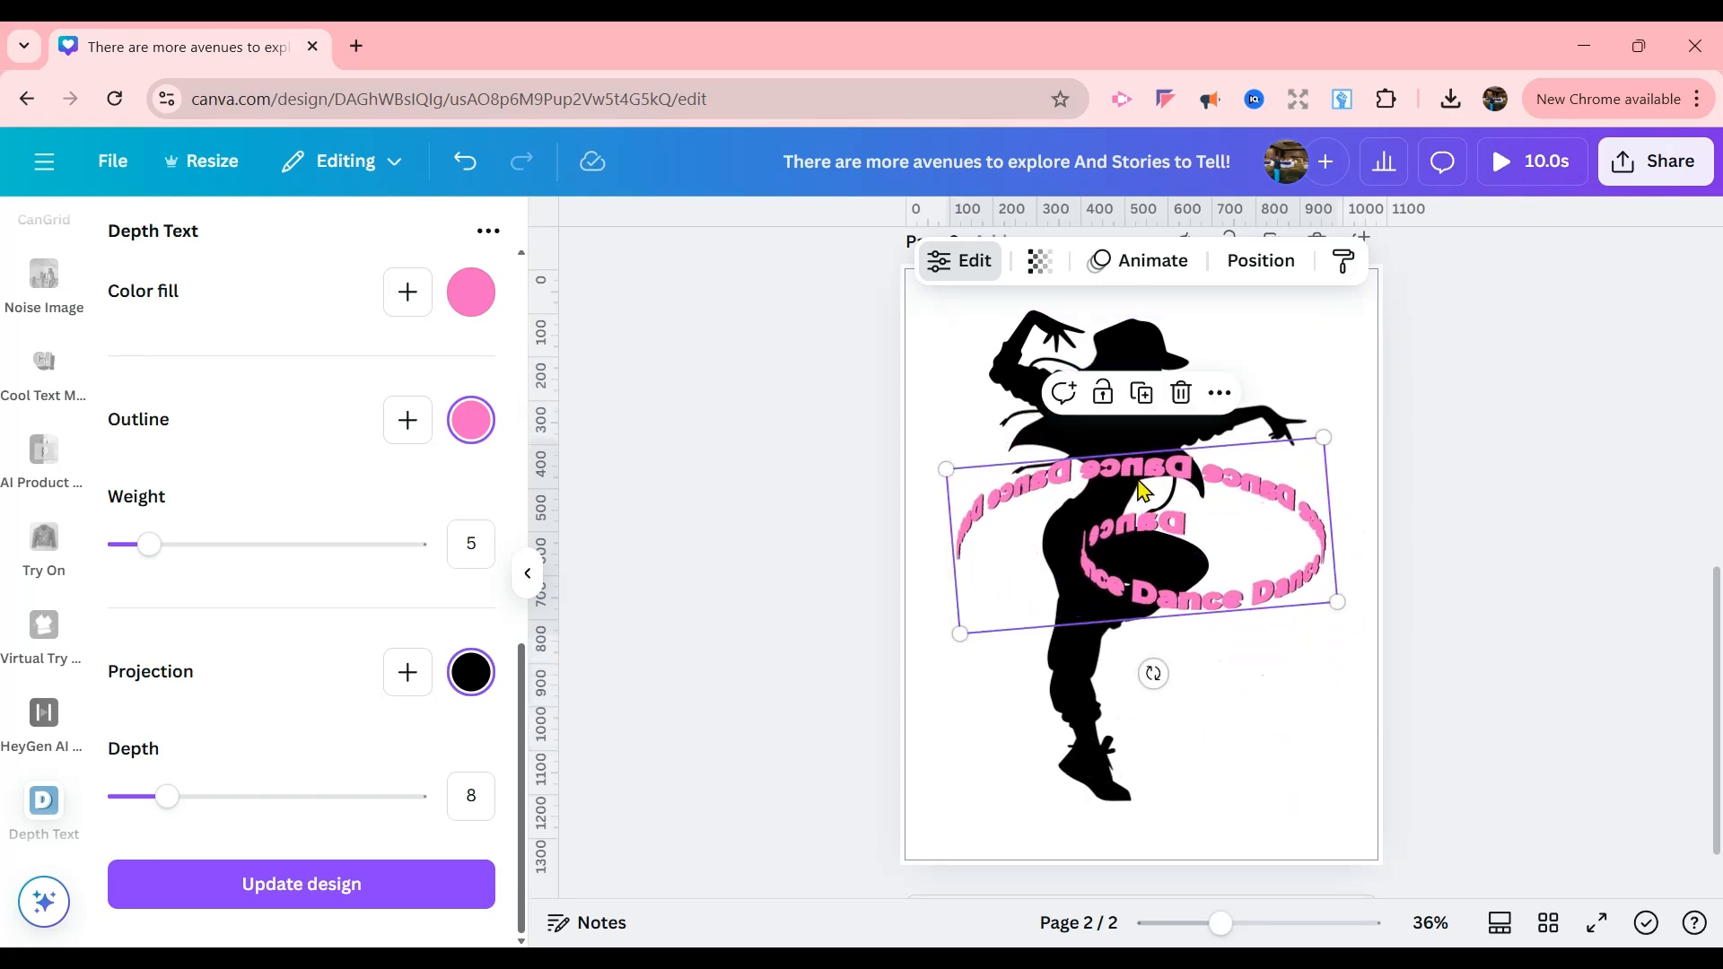
Step: Duplicate the dancer silhouette, align the copy exactly over the original, and play a preview of the page
click(1122, 359)
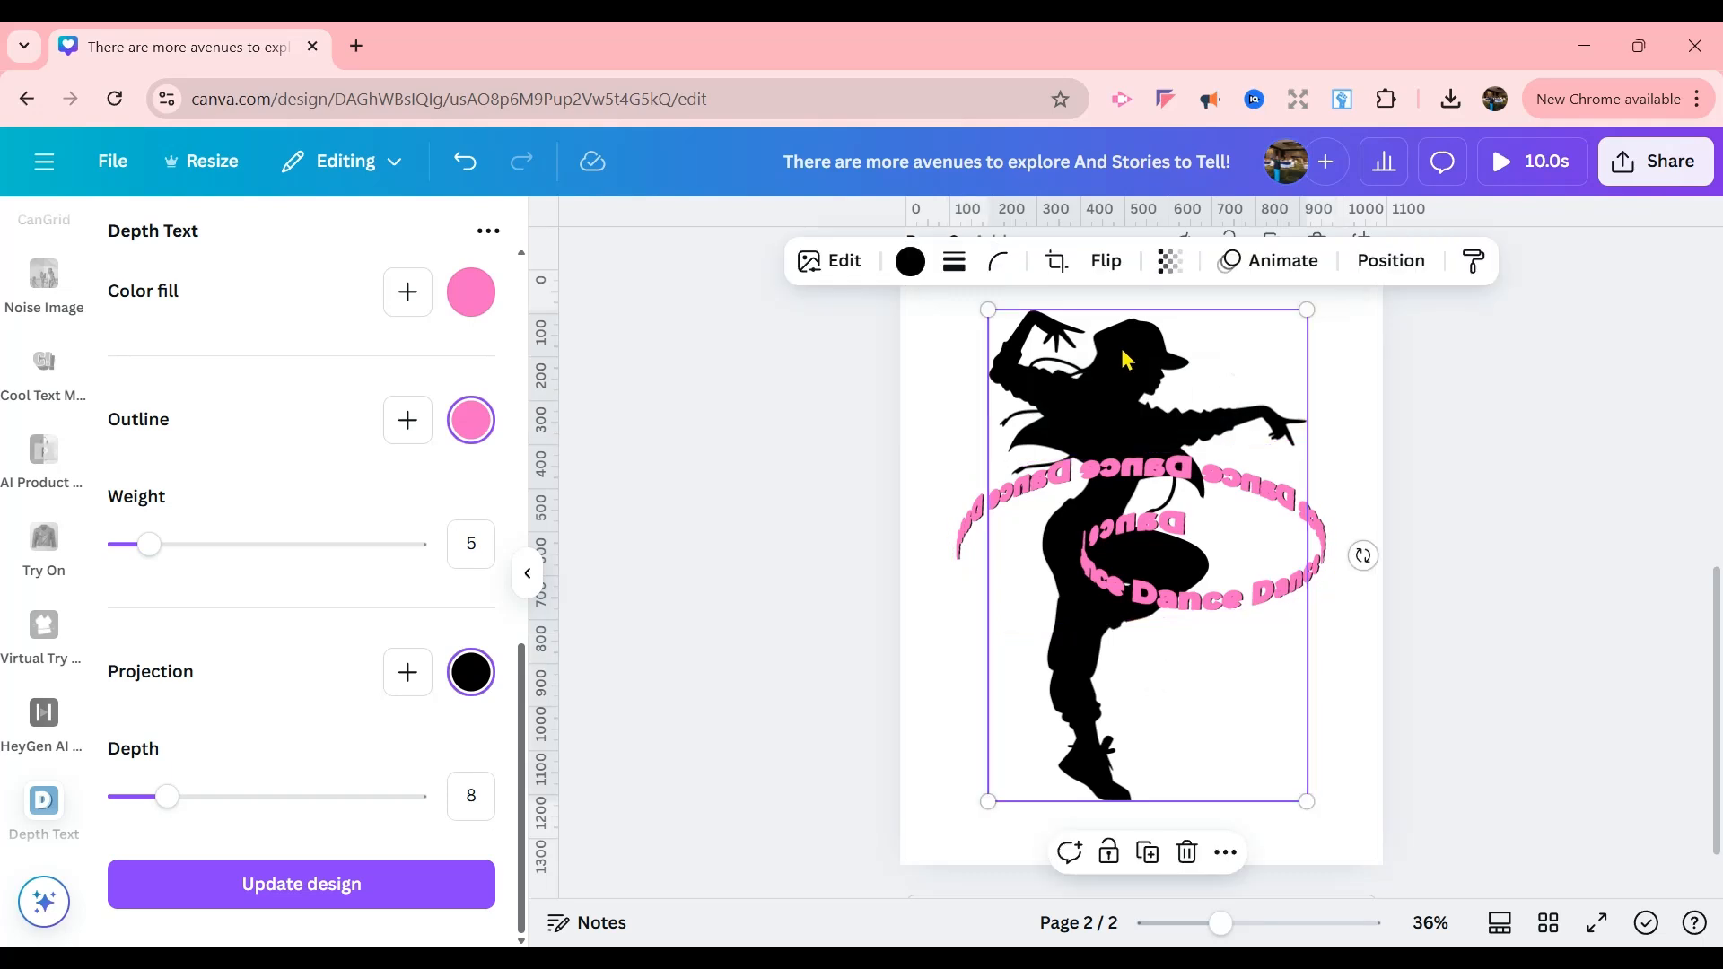
click(1148, 852)
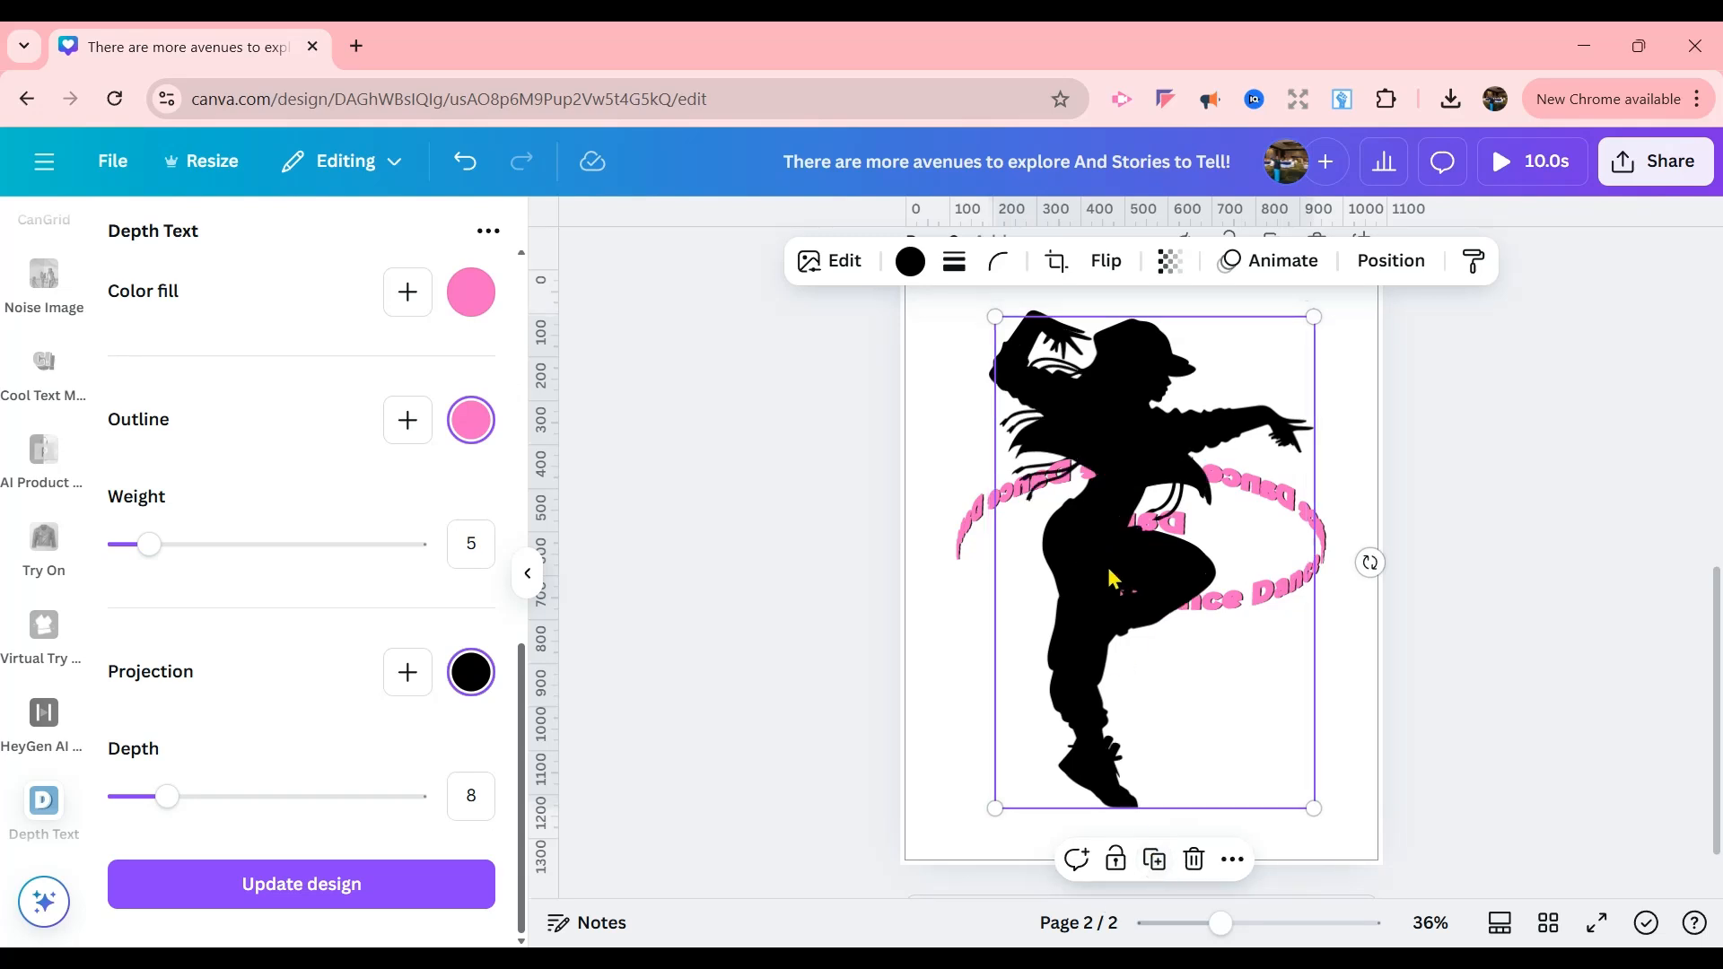
drag(1113, 573, 1108, 550)
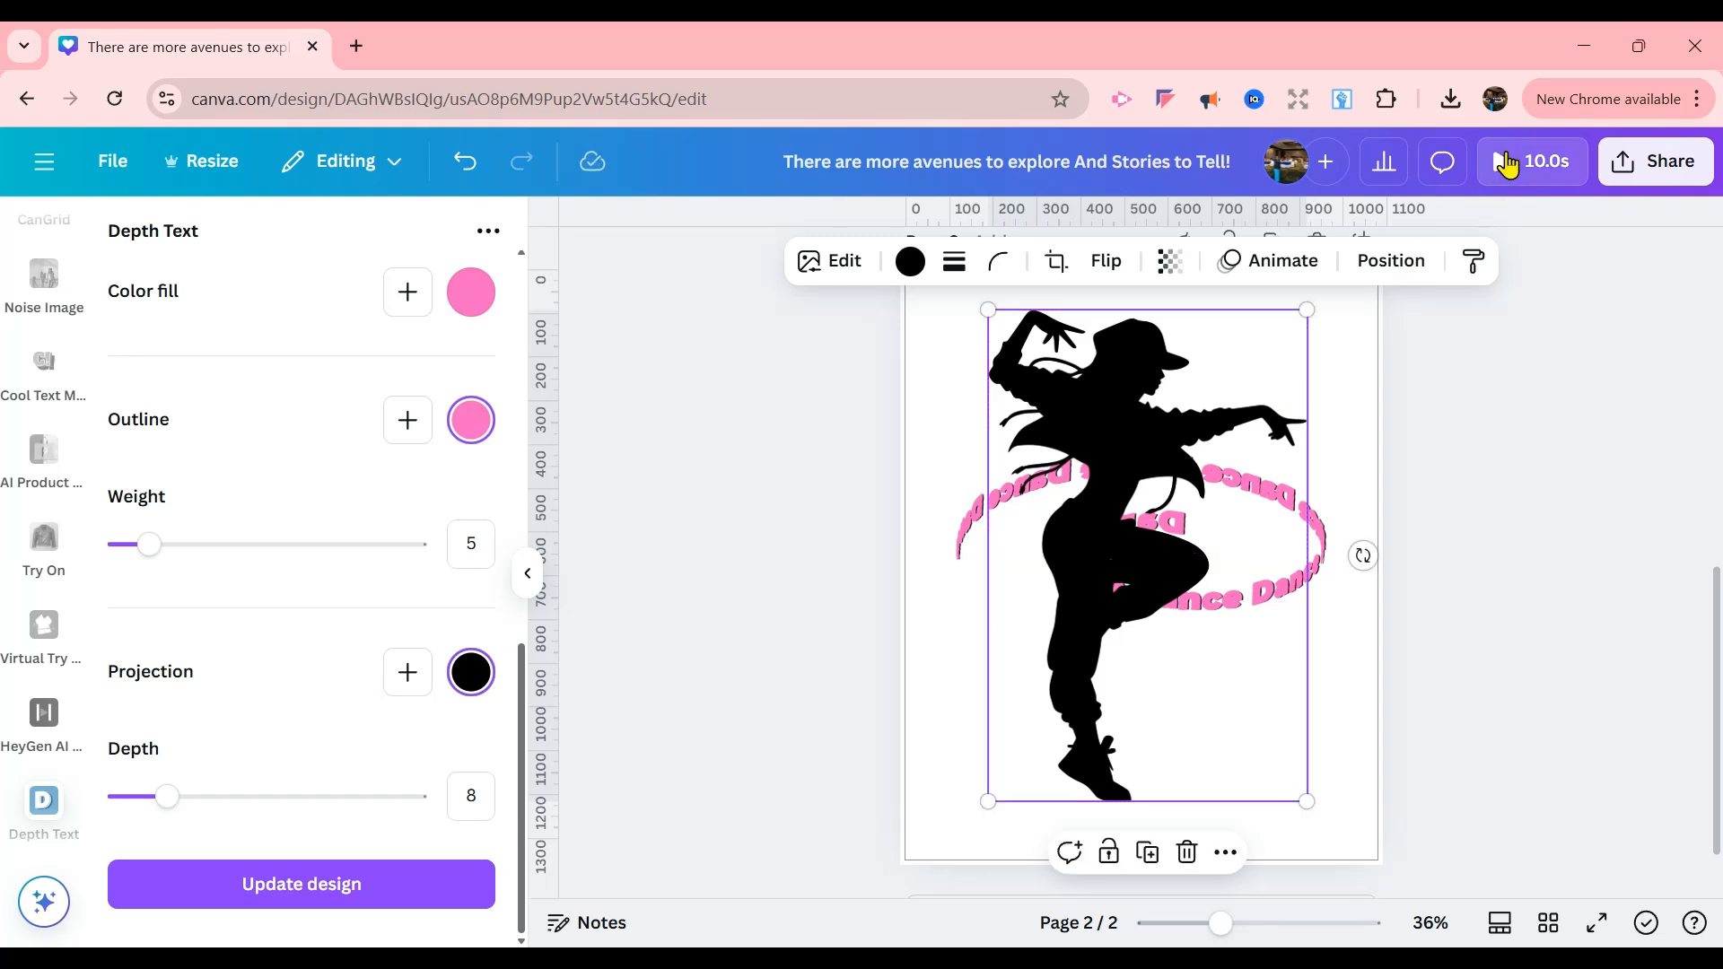
click(1508, 164)
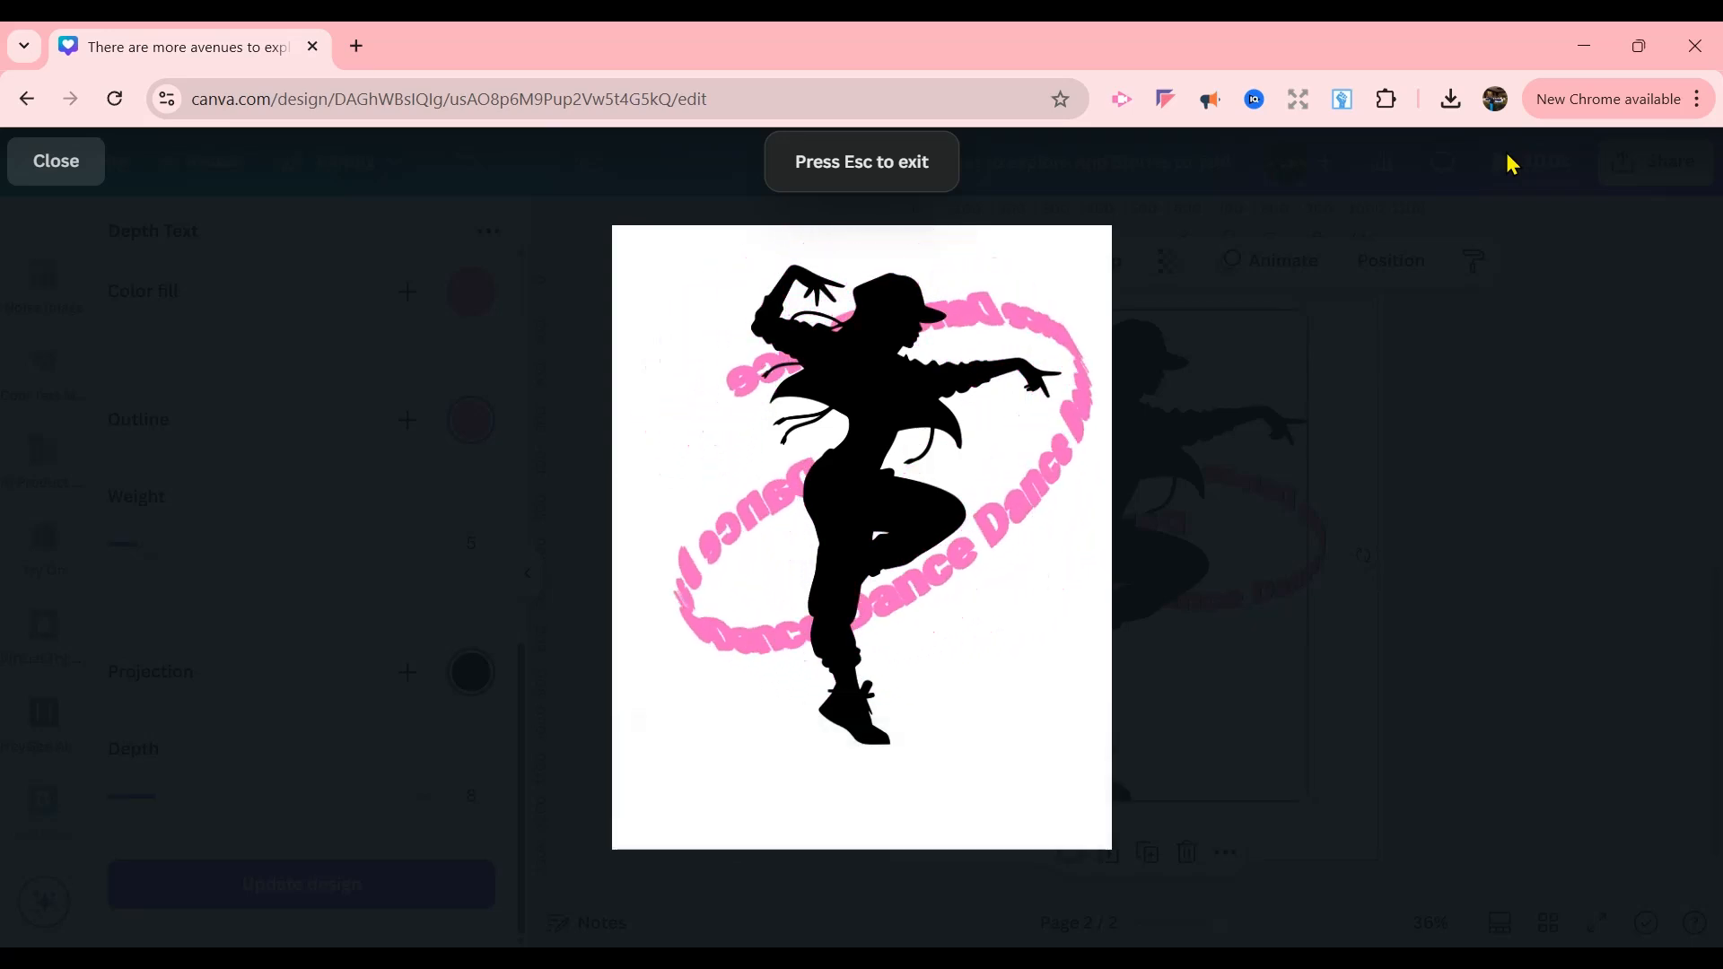
click(69, 184)
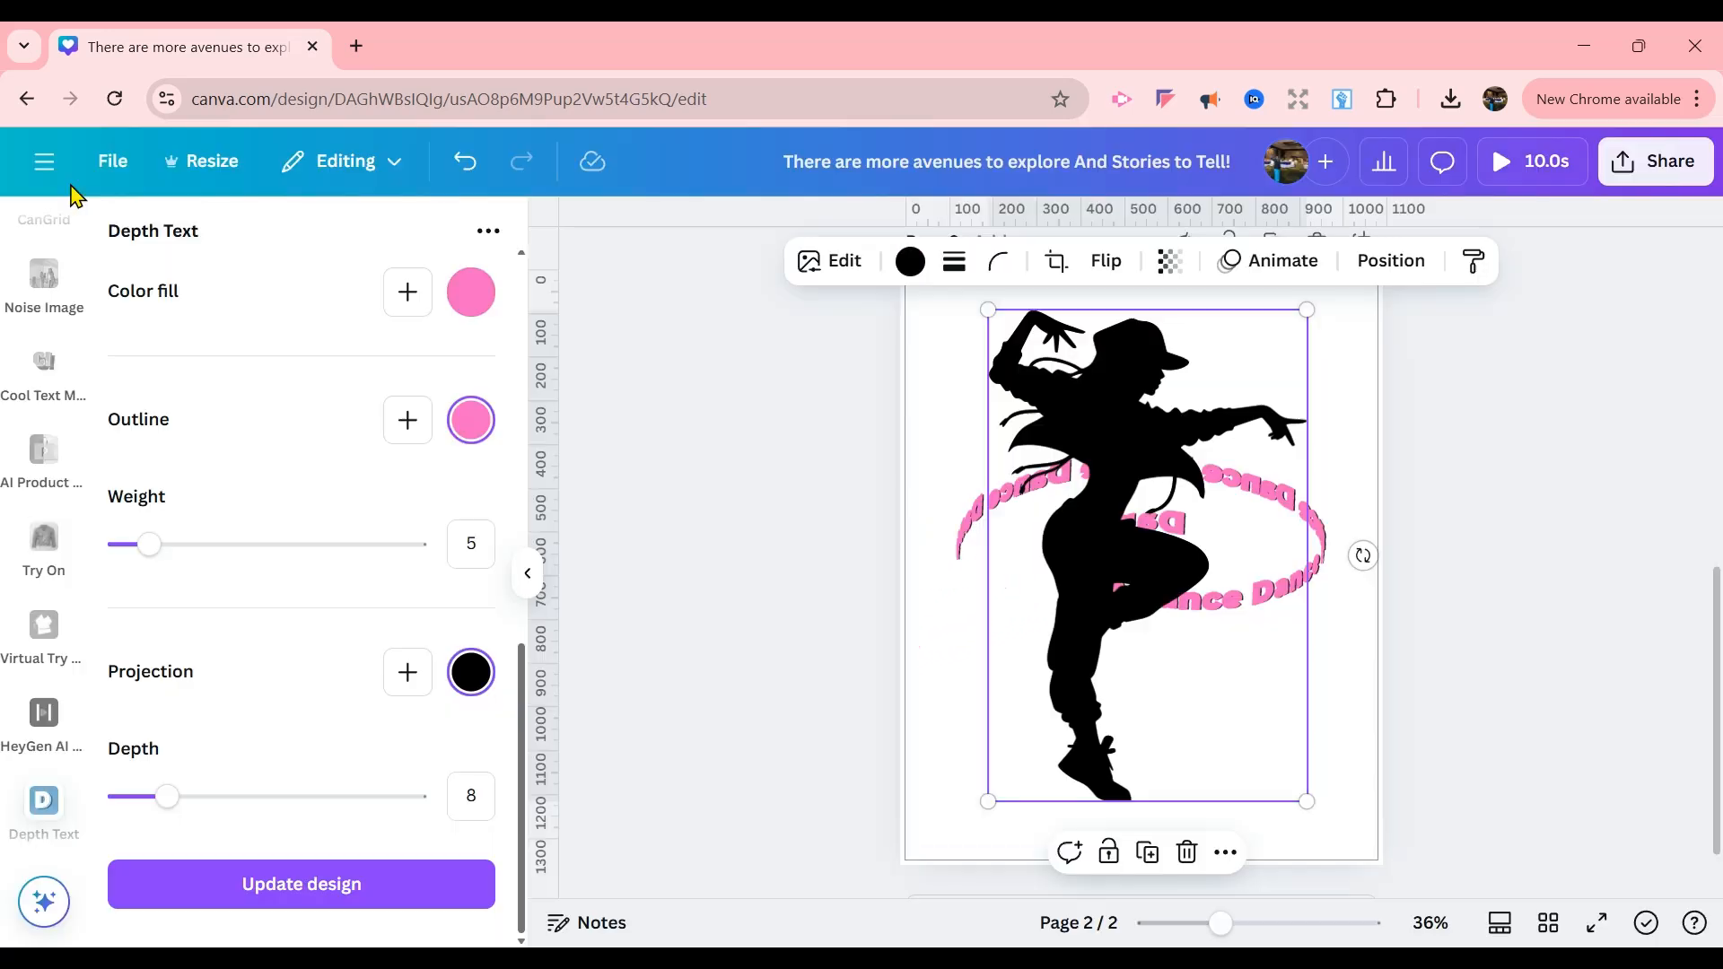
Step: Show the layers list for the spiral text to examine the stacking order, and select the white page background
click(969, 539)
right_click(969, 540)
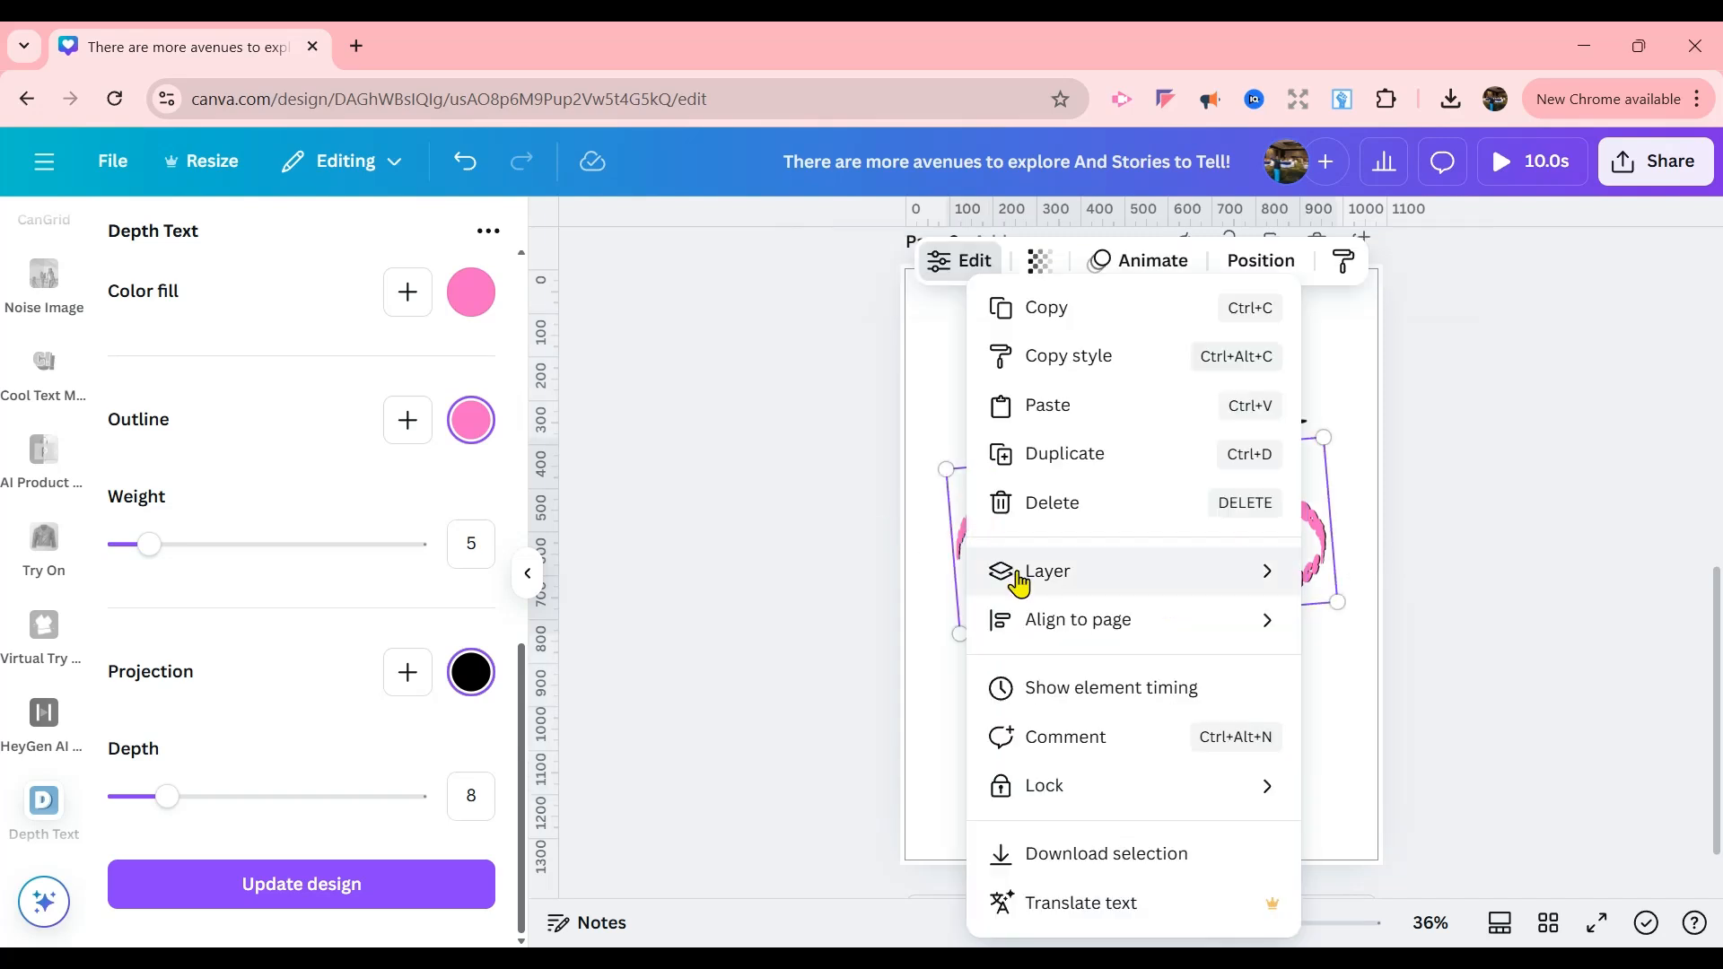
mouse_move(1019, 581)
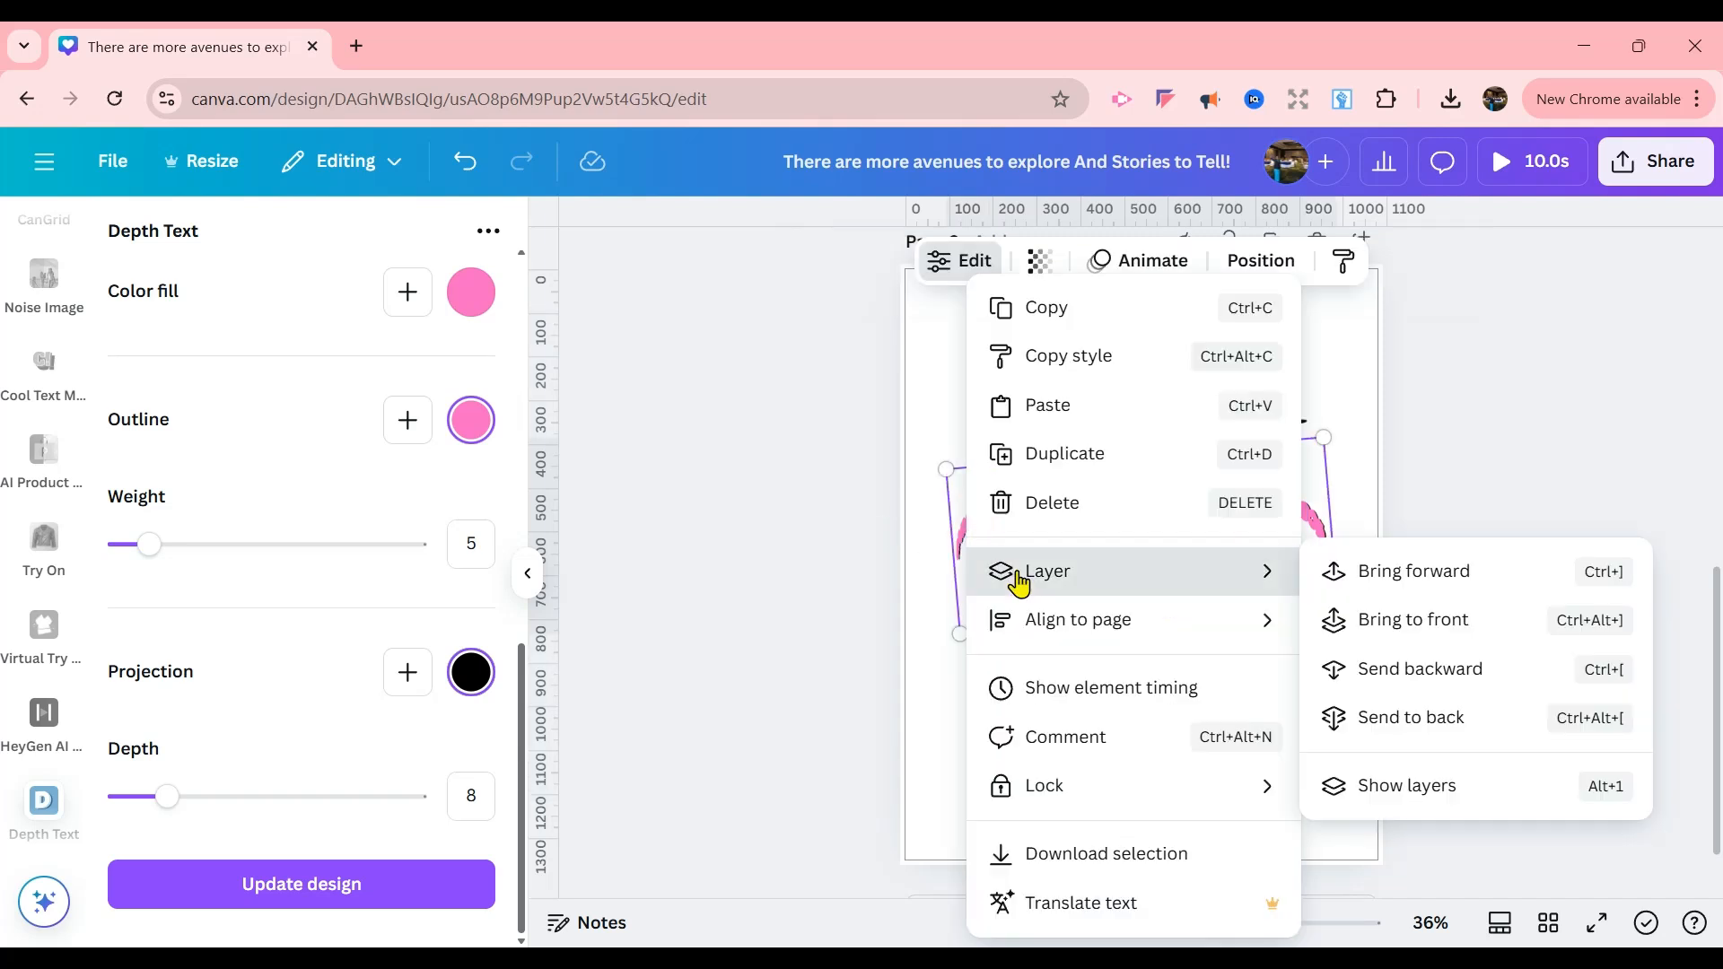
click(1436, 798)
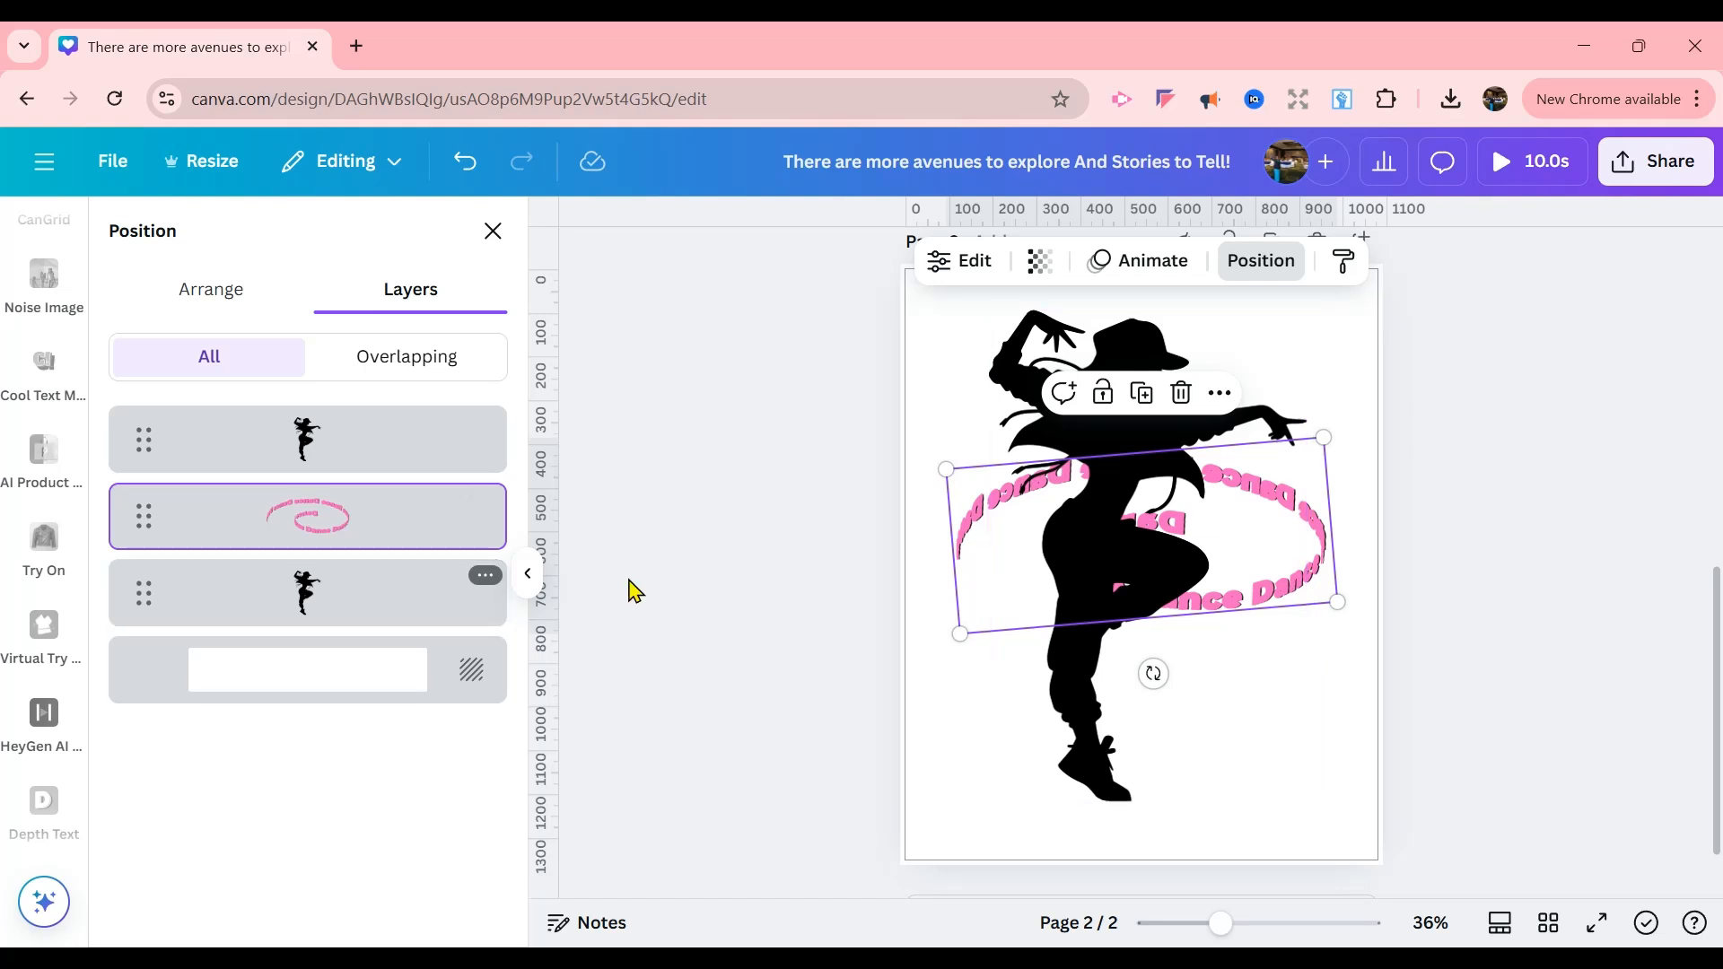
click(963, 695)
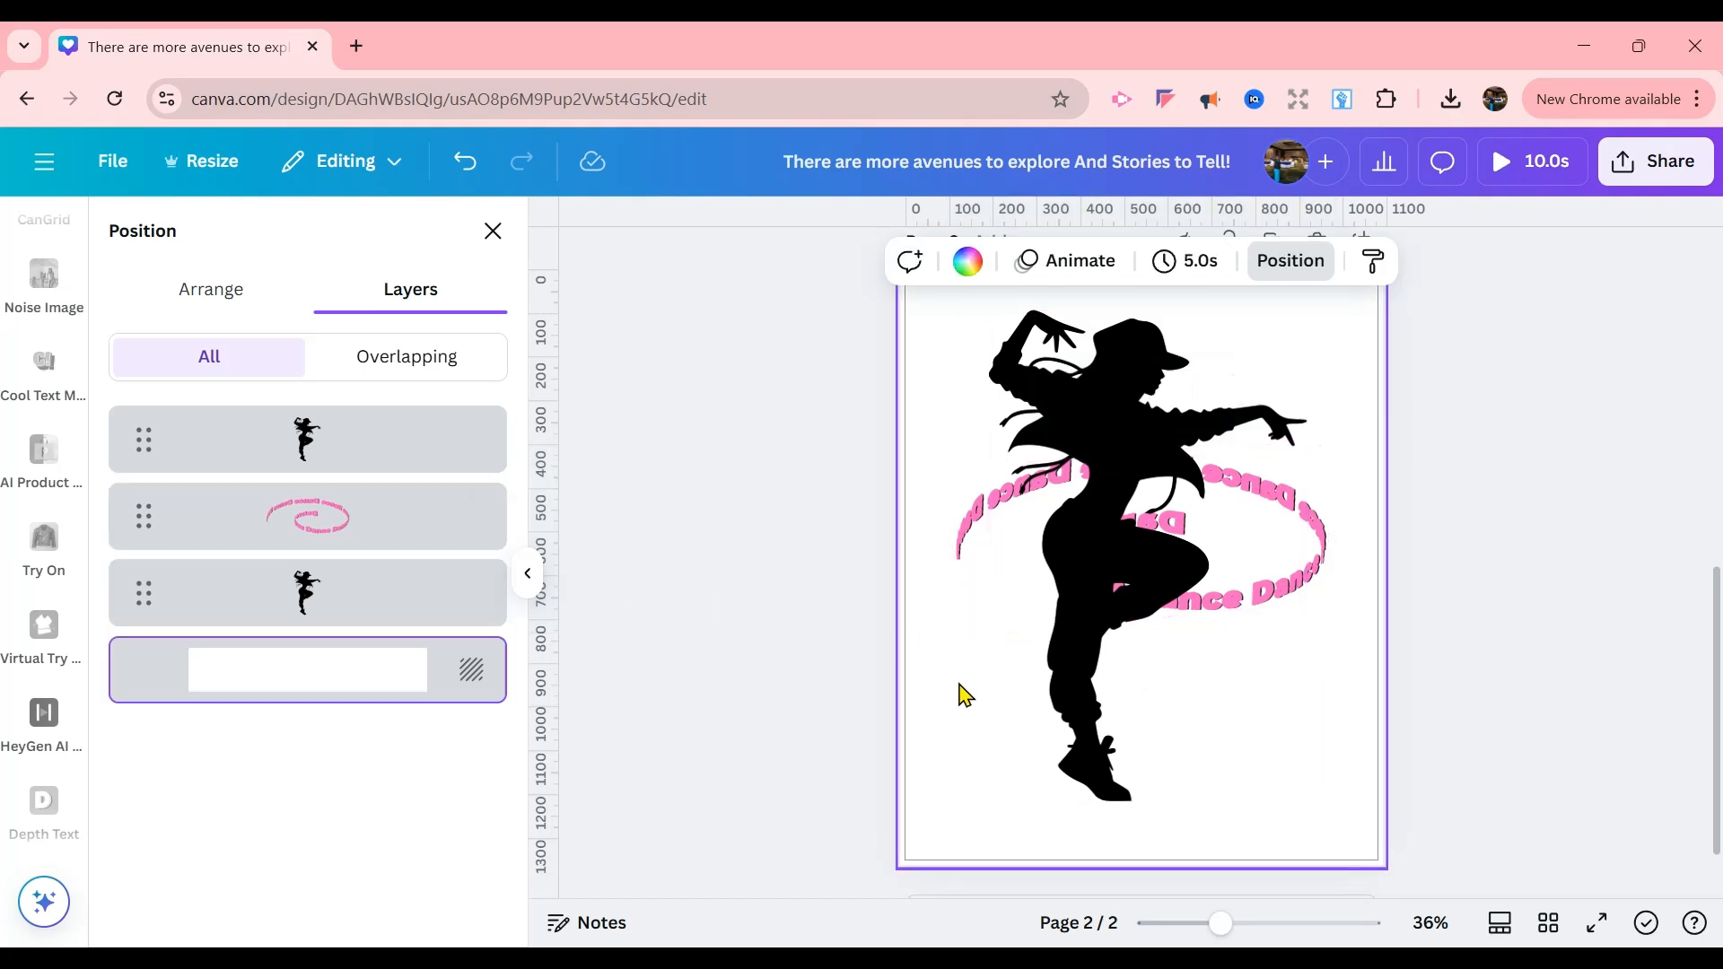